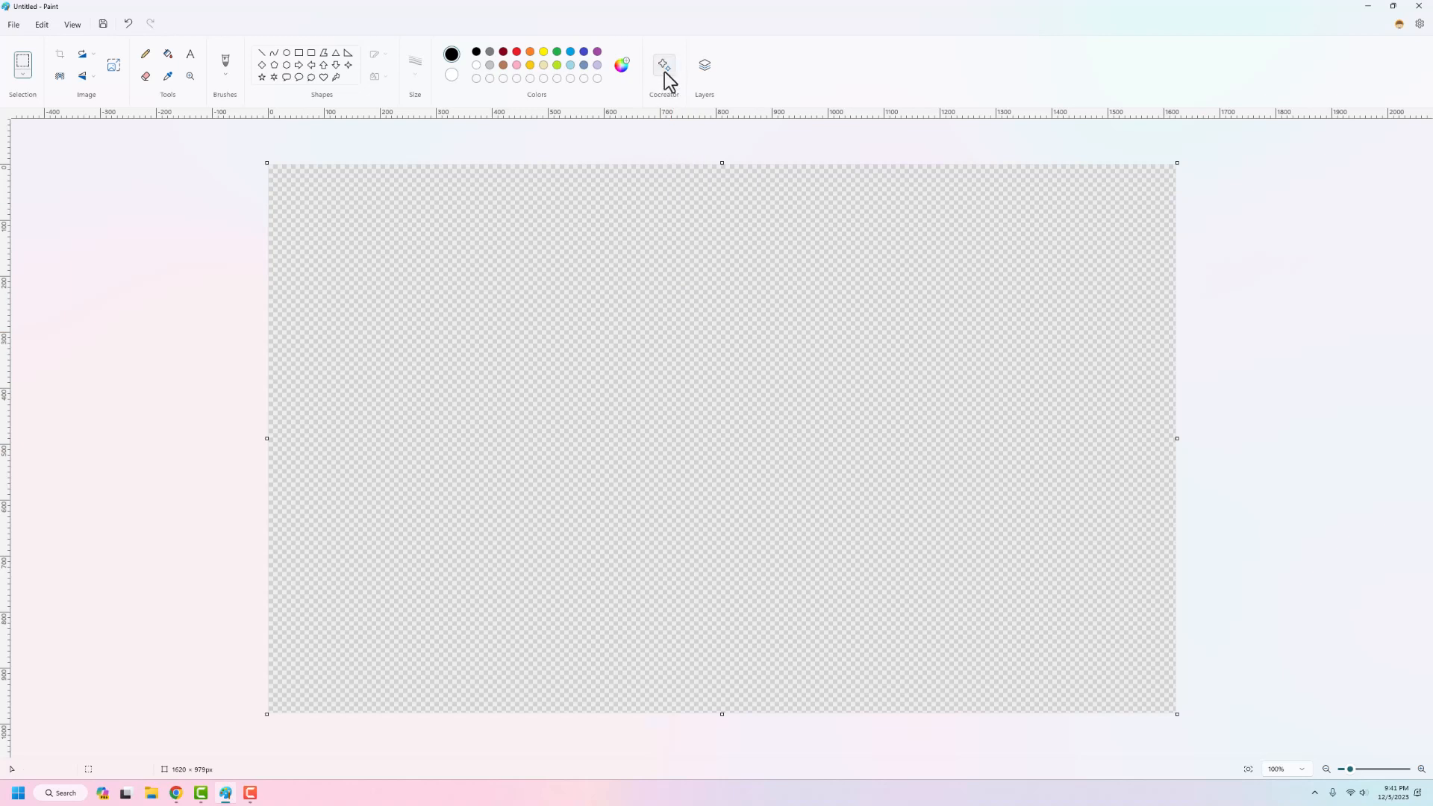
Step: Open Cocreator and enter "Star wars vs star trek" as the image description
{"action": "left_click", "coordinate": [664, 70]}
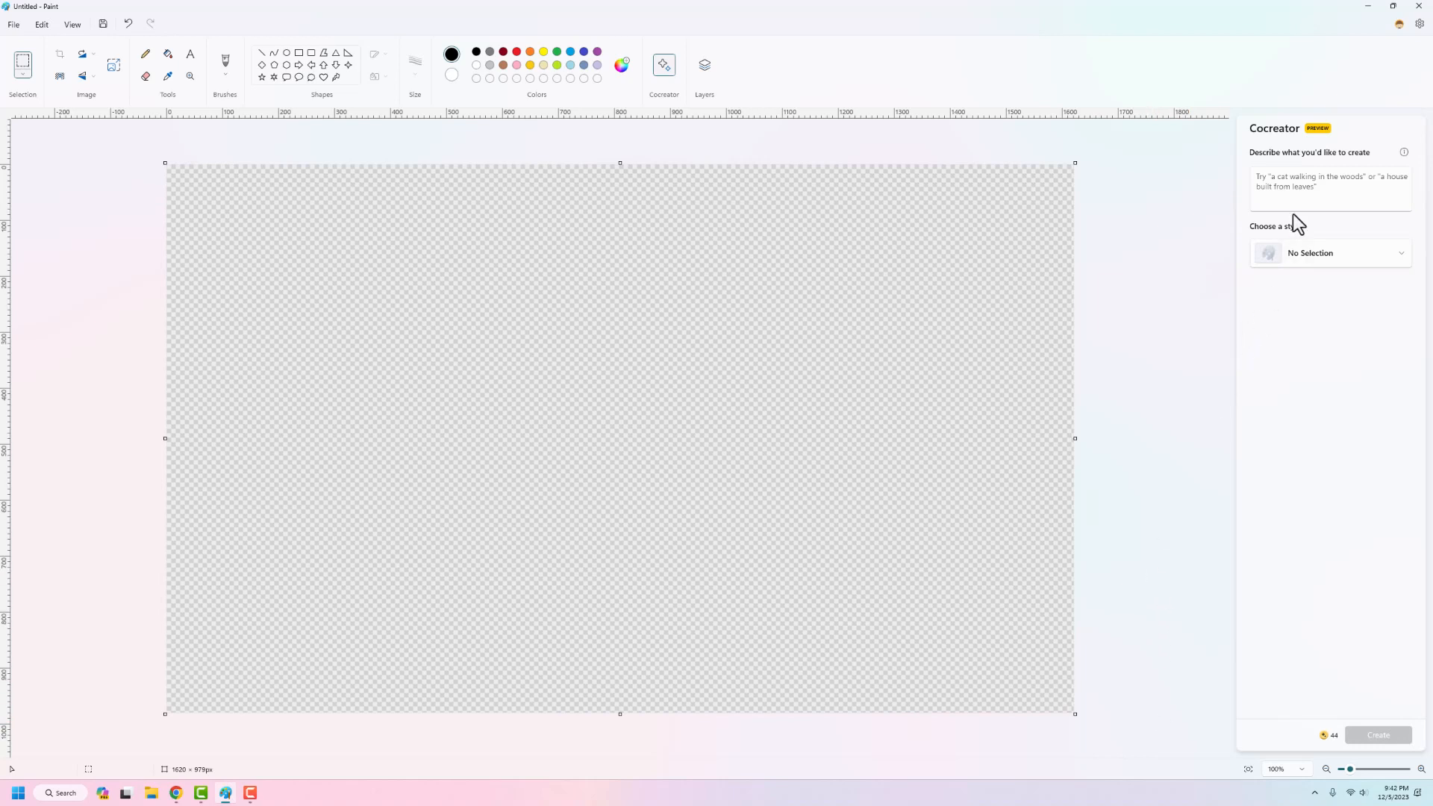
{"action": "left_click", "coordinate": [1273, 196]}
{"action": "type", "text": "Sta"}
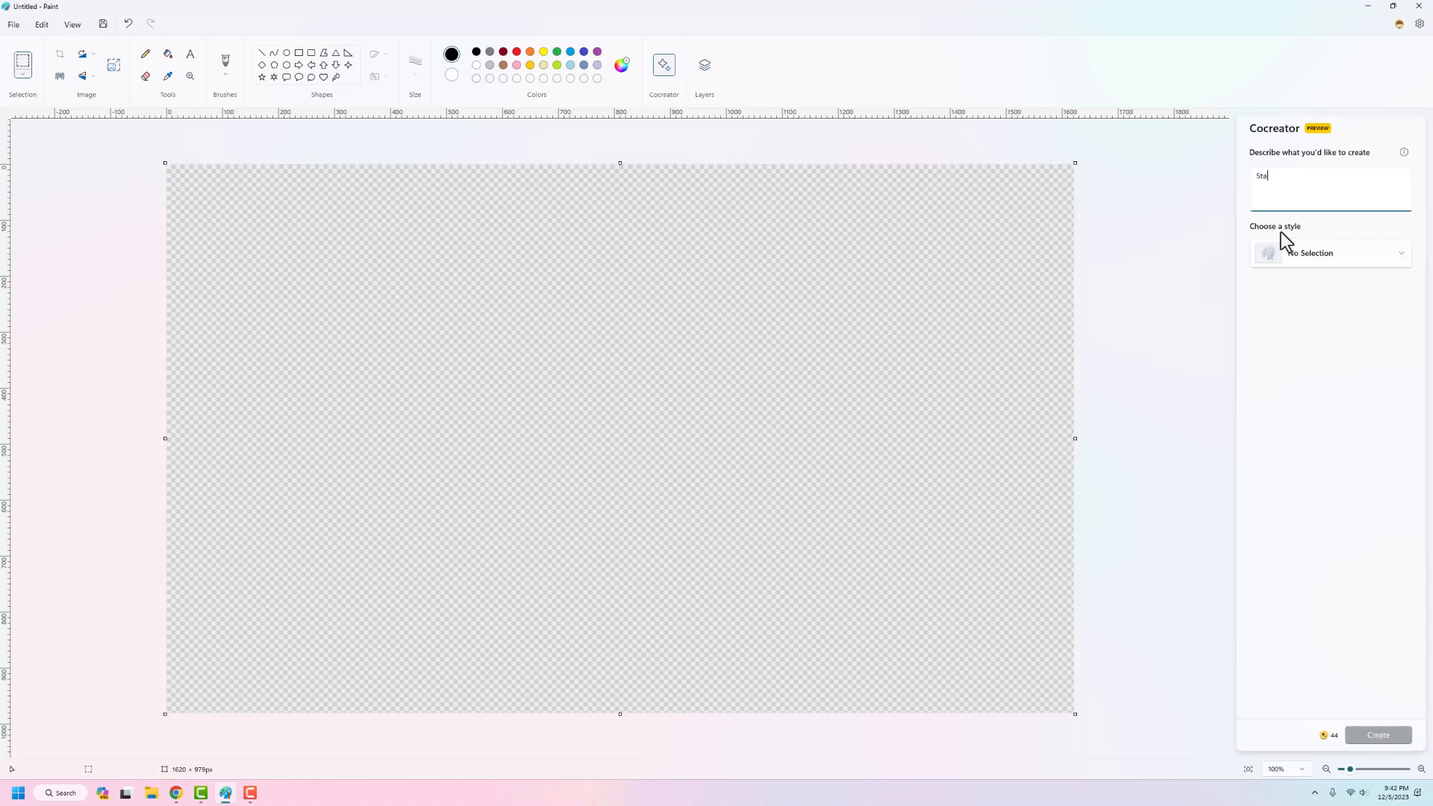
{"action": "type", "text": "r wars "}
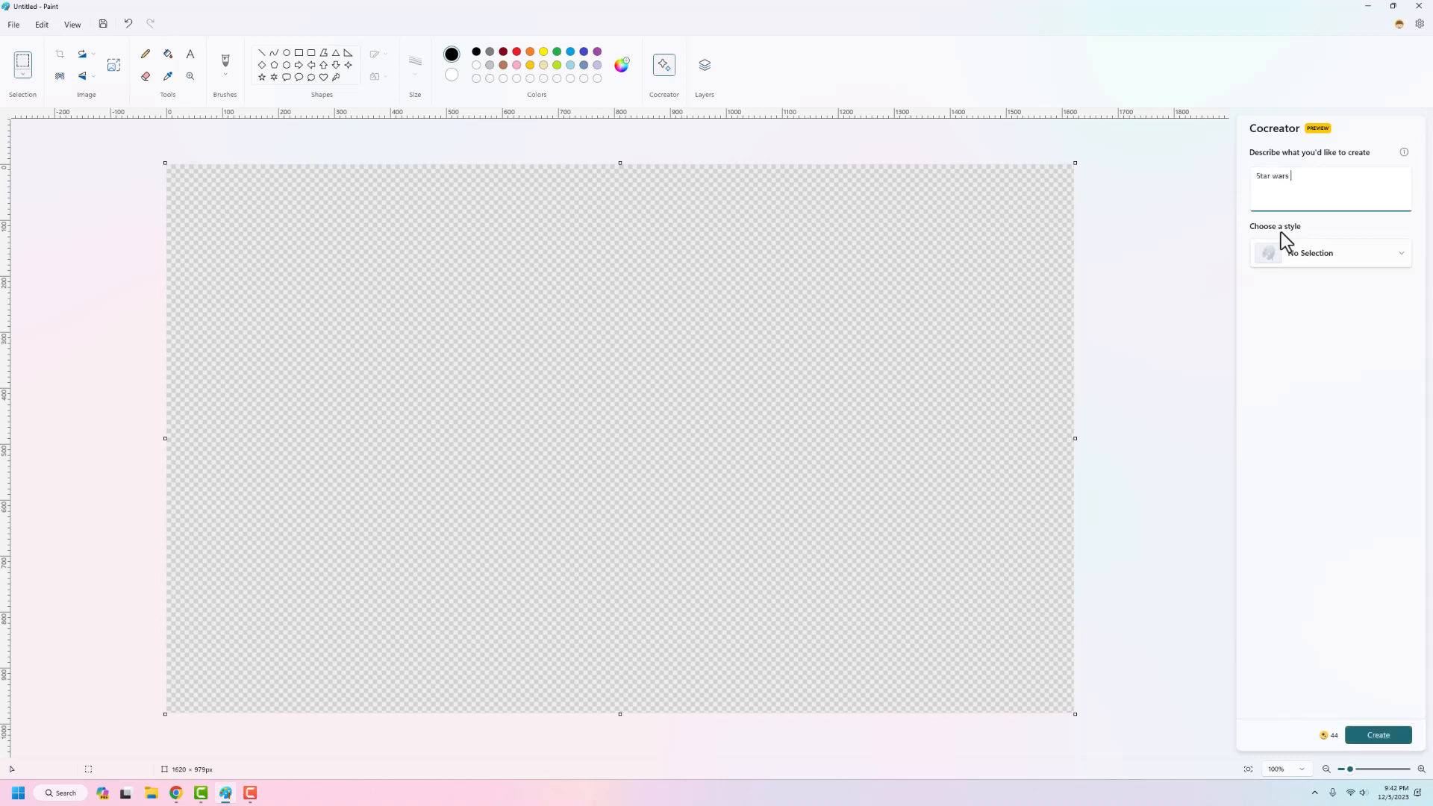
{"action": "type", "text": "vs star trek"}
Step: Choose the Oil Painting style and try to generate images from the Star Wars description
{"action": "left_click", "coordinate": [1337, 253]}
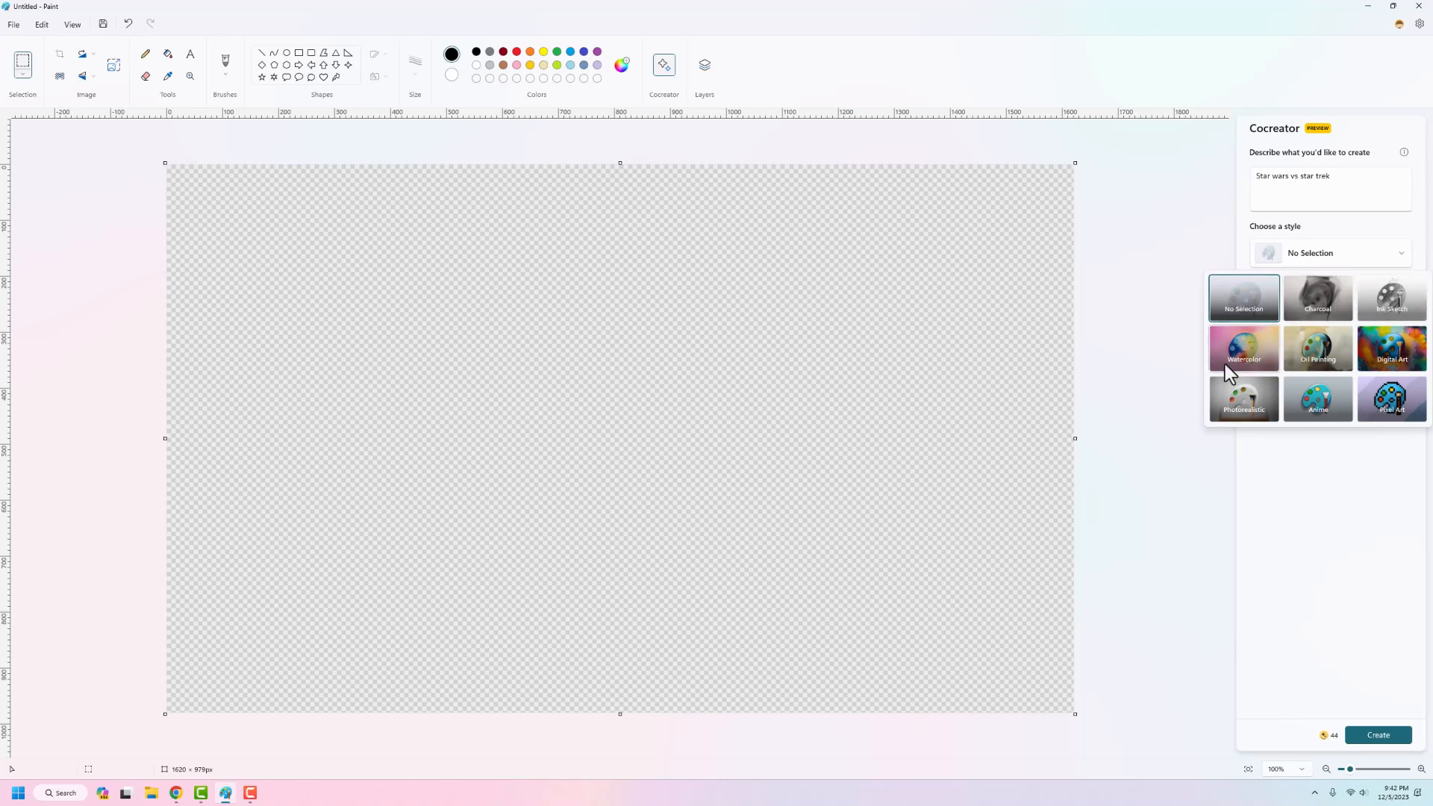
{"action": "left_click", "coordinate": [1318, 358]}
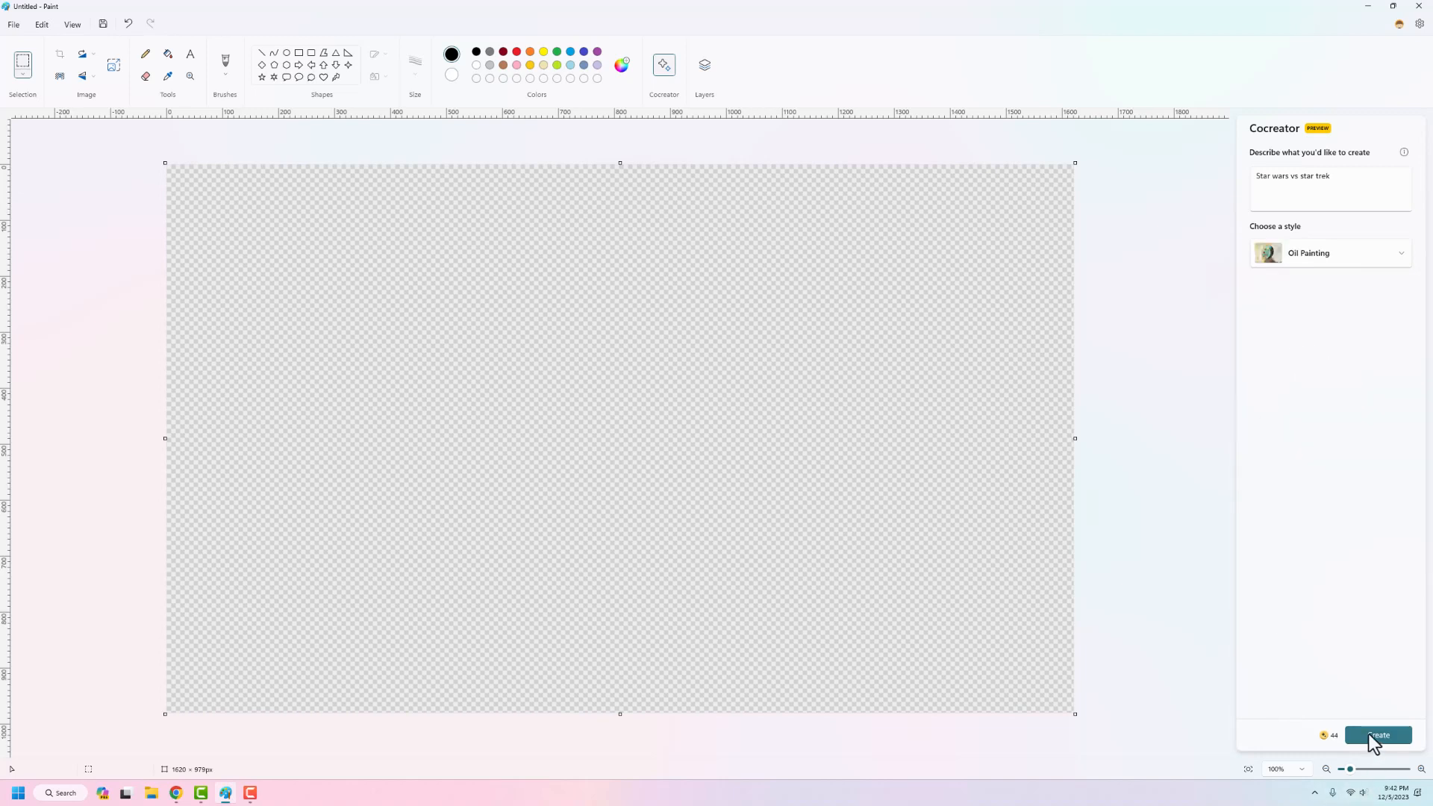
{"action": "left_click", "coordinate": [1369, 733]}
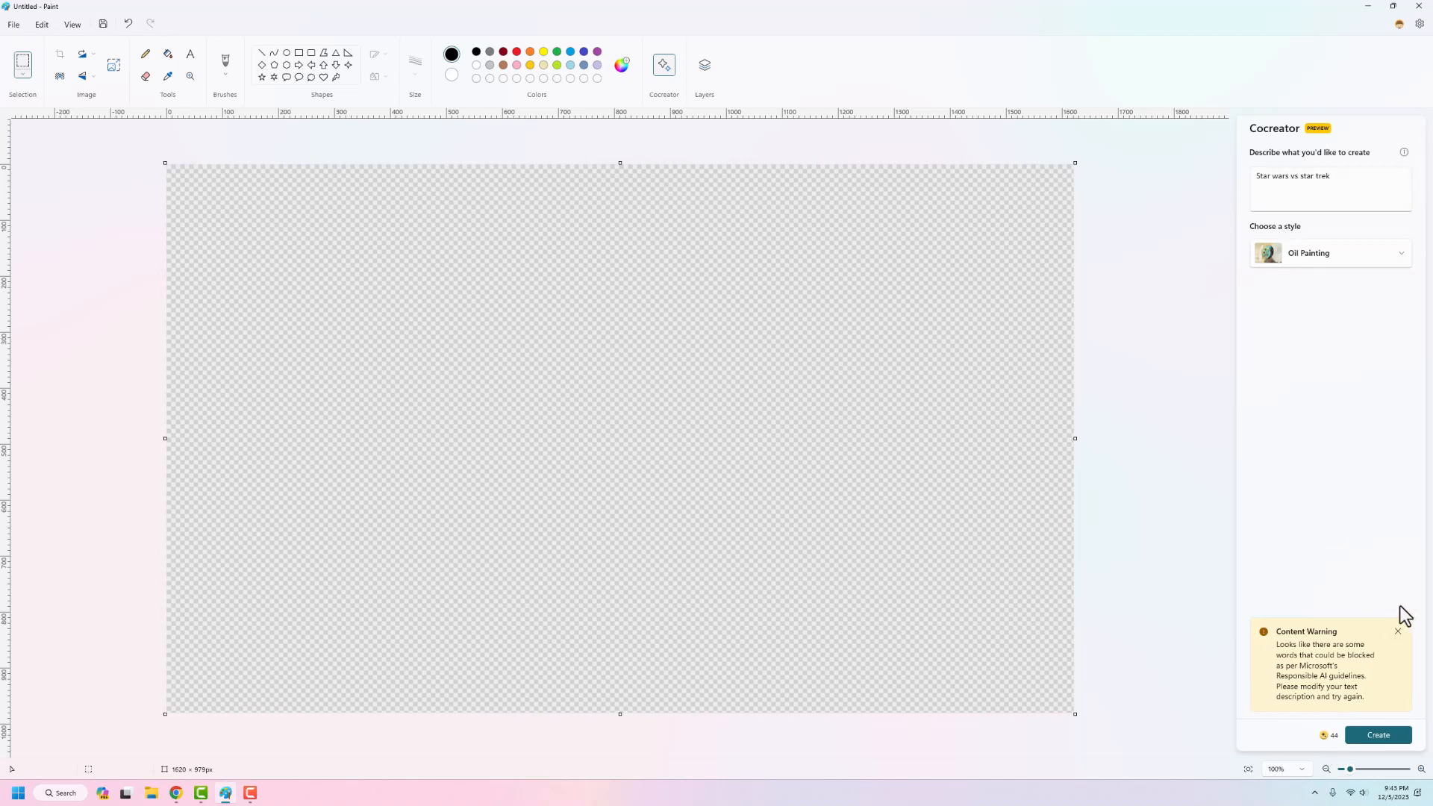
Step: Dismiss the content warning, replace the description with "Youtube studio of old", and generate the images
{"action": "left_click", "coordinate": [1397, 632]}
{"action": "left_click_drag", "start_coordinate": [1343, 176], "coordinate": [1193, 176]}
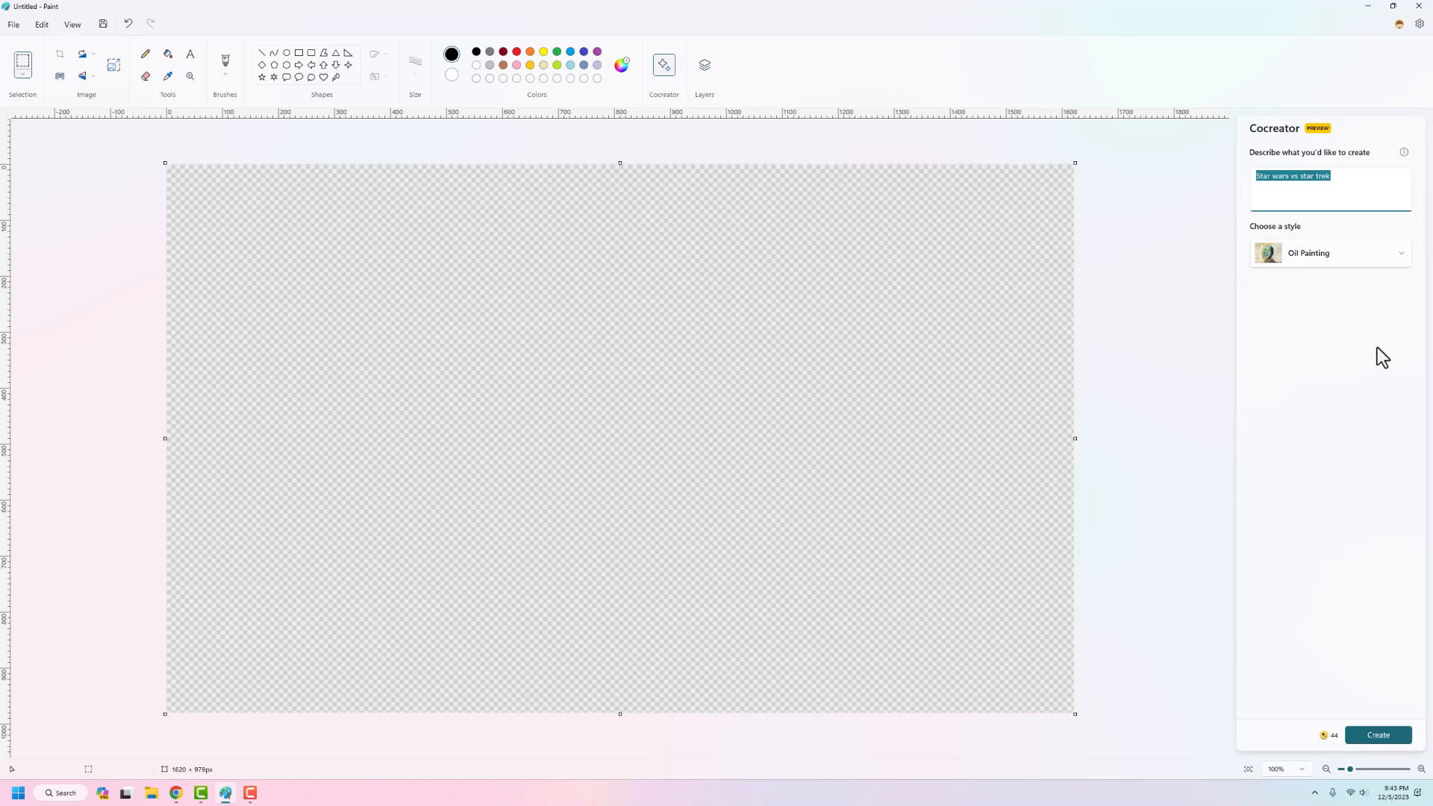
{"action": "key", "text": "BackSpace"}
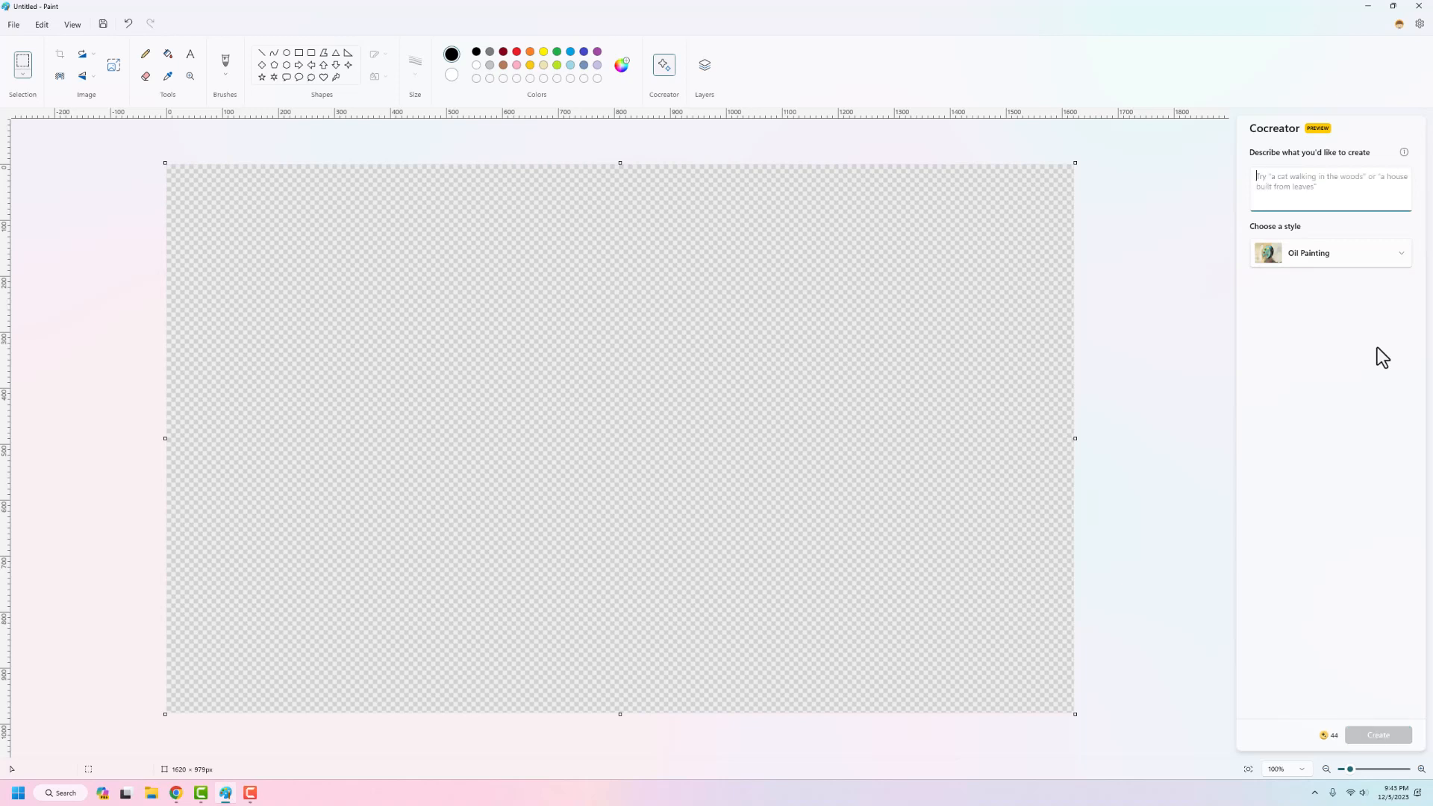
{"action": "type", "text": "Youtube studio of old"}
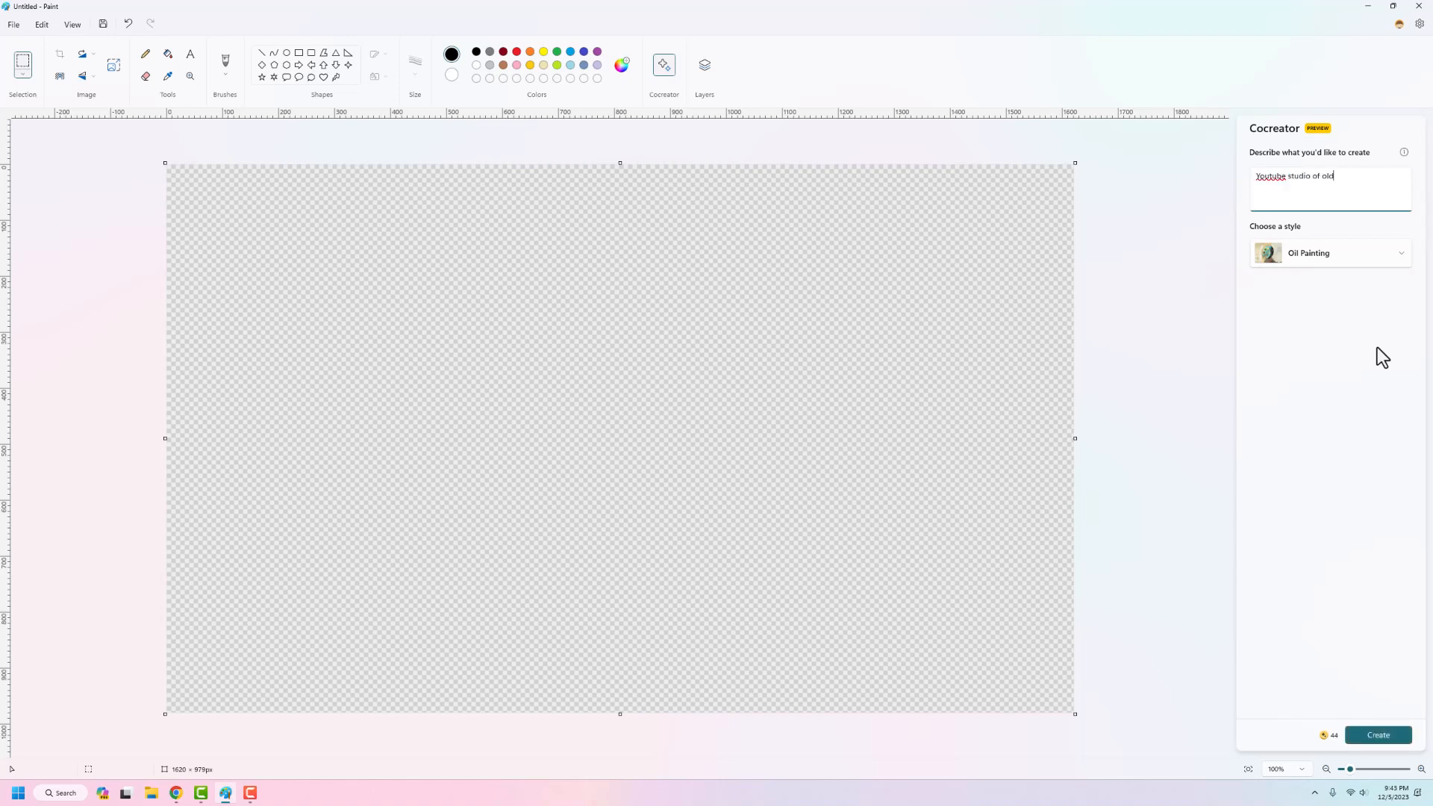
{"action": "left_click", "coordinate": [1377, 735]}
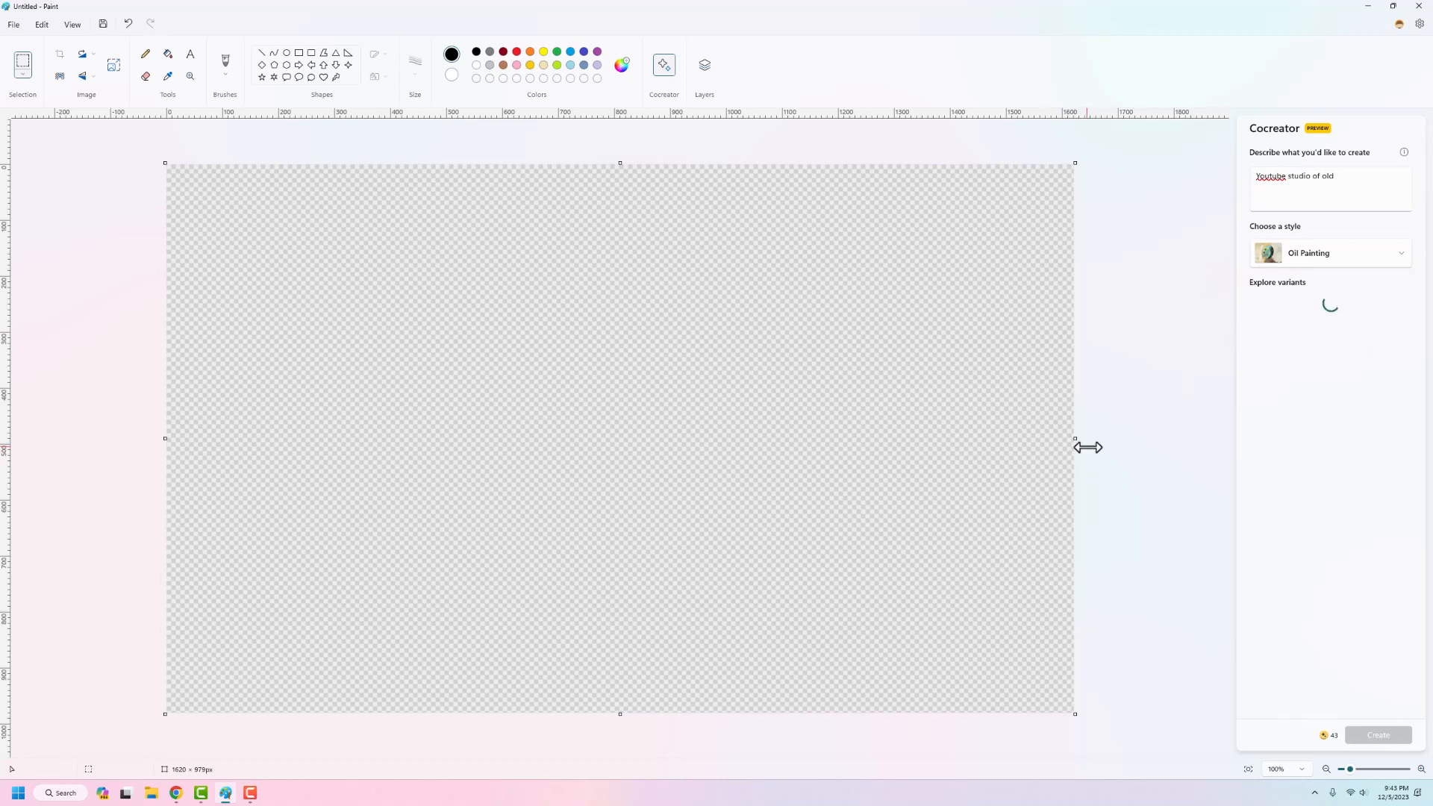
Step: Show each of the three old studio variants on the canvas in turn, ending with the third
{"action": "left_click", "coordinate": [1270, 336]}
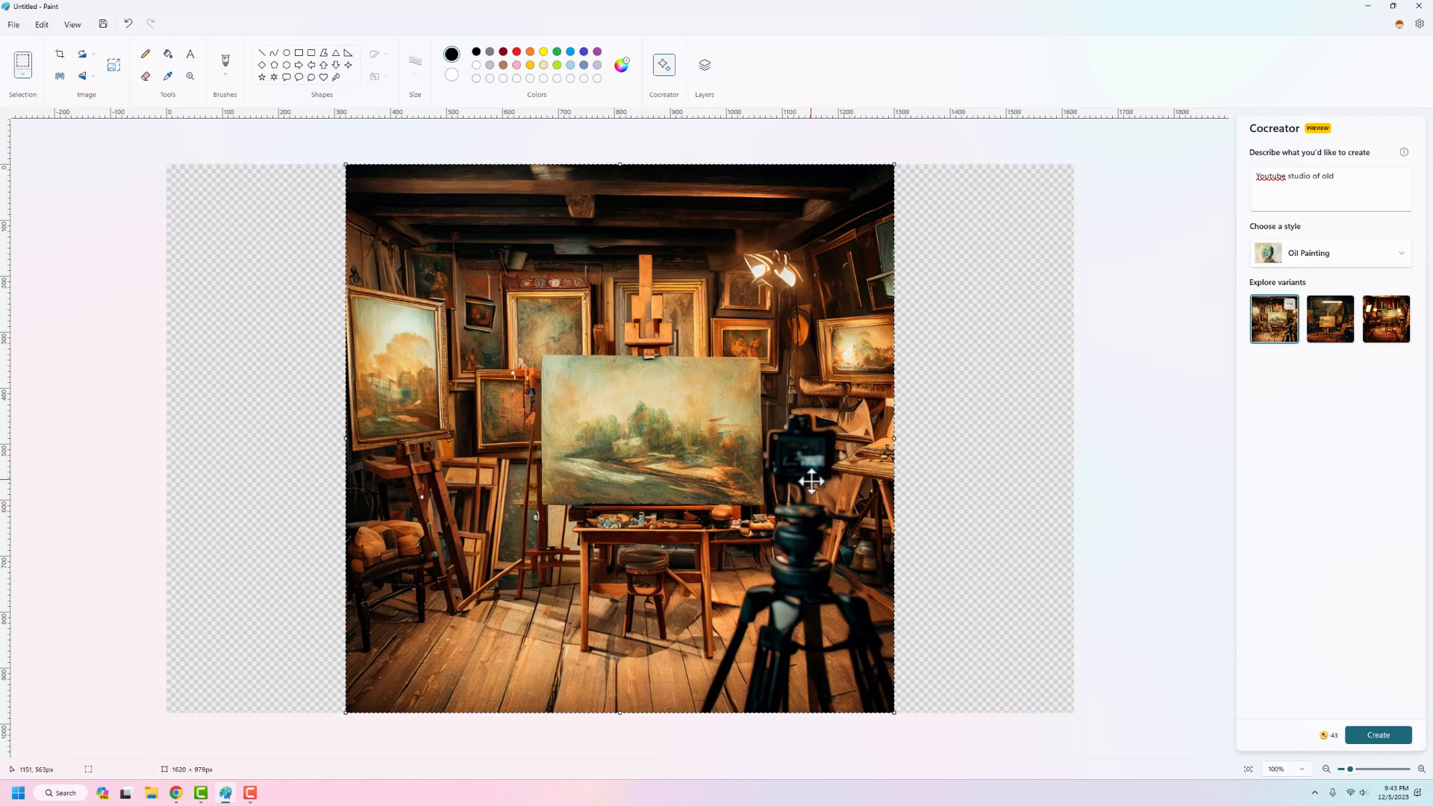
{"action": "left_click", "coordinate": [1343, 347]}
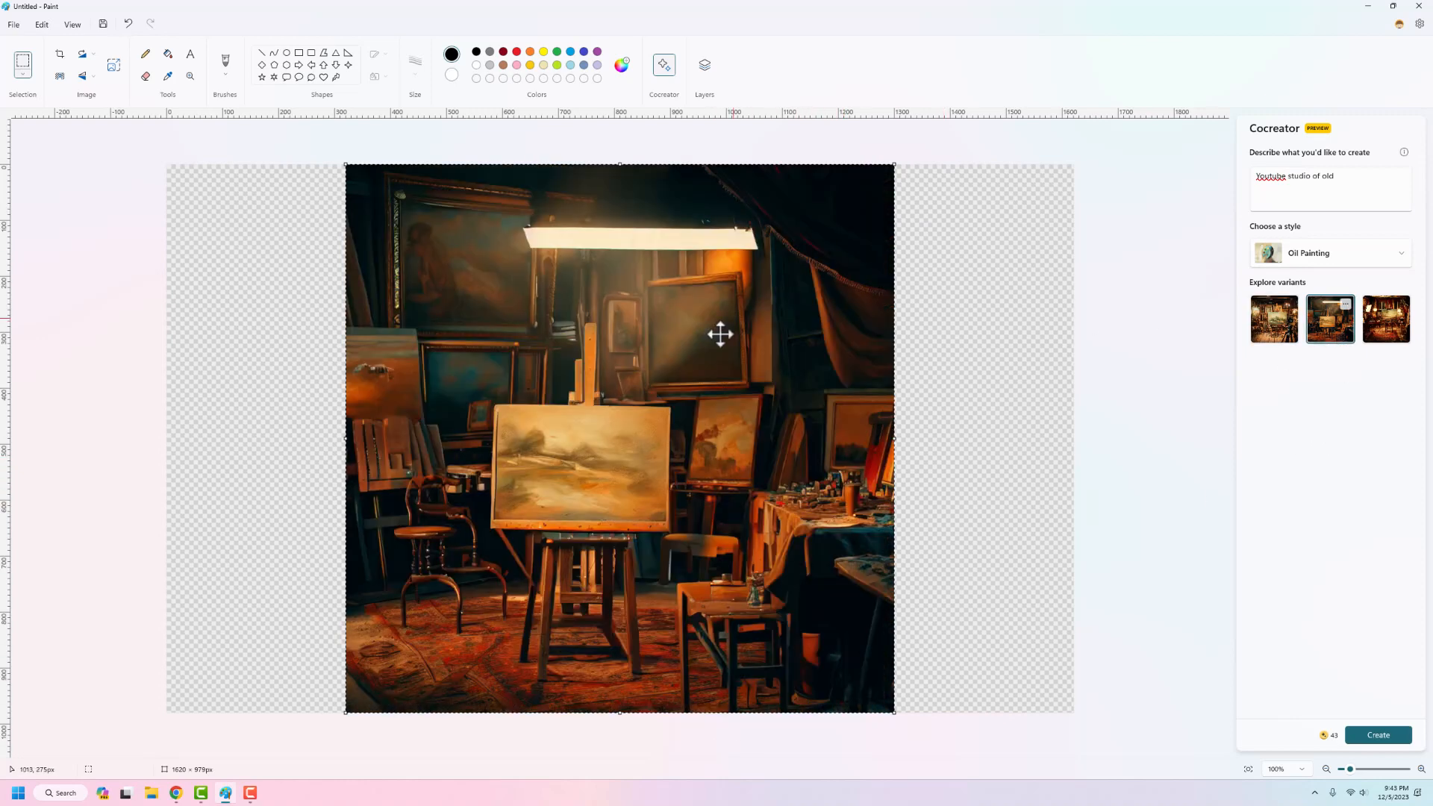
{"action": "left_click", "coordinate": [1381, 337]}
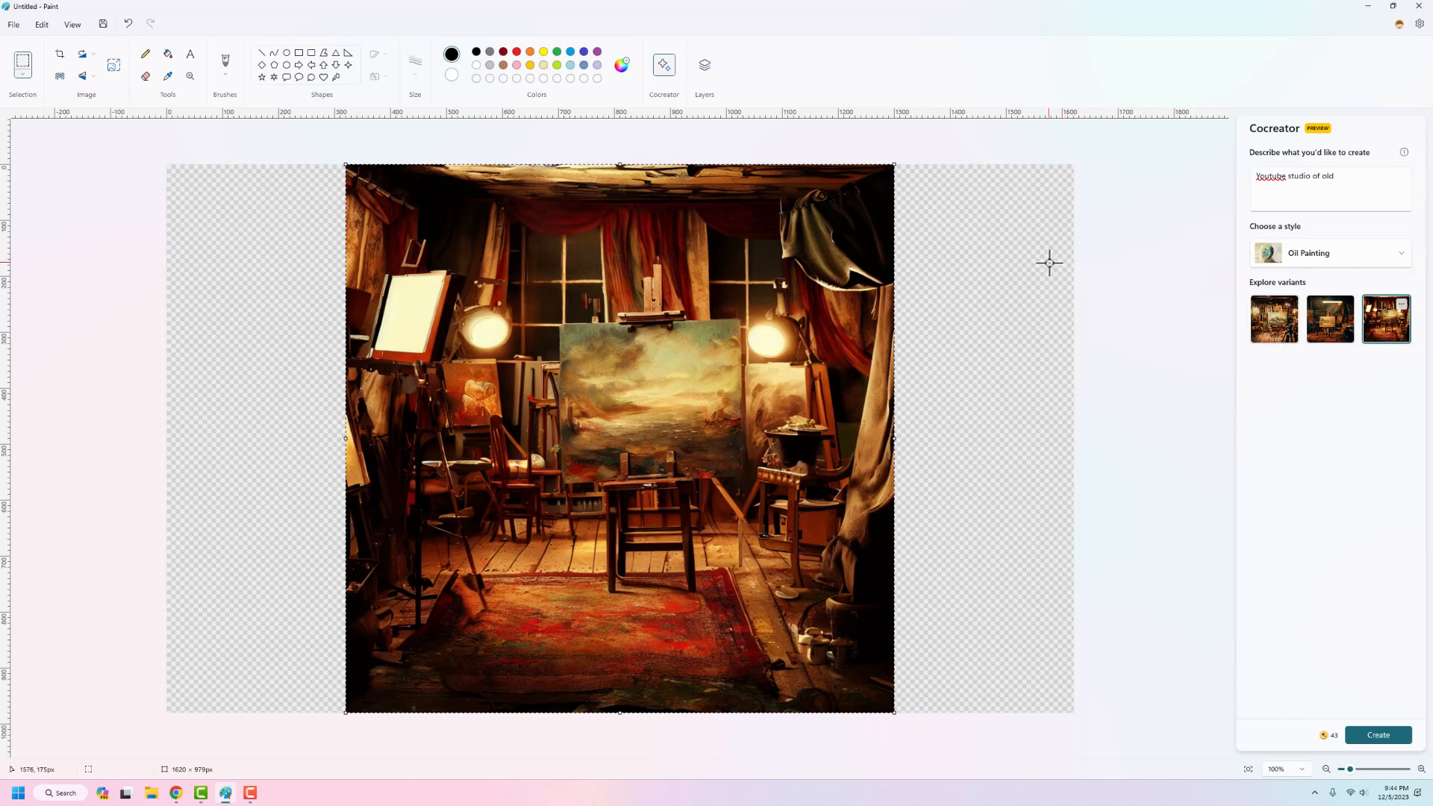
{"action": "left_click", "coordinate": [1288, 304]}
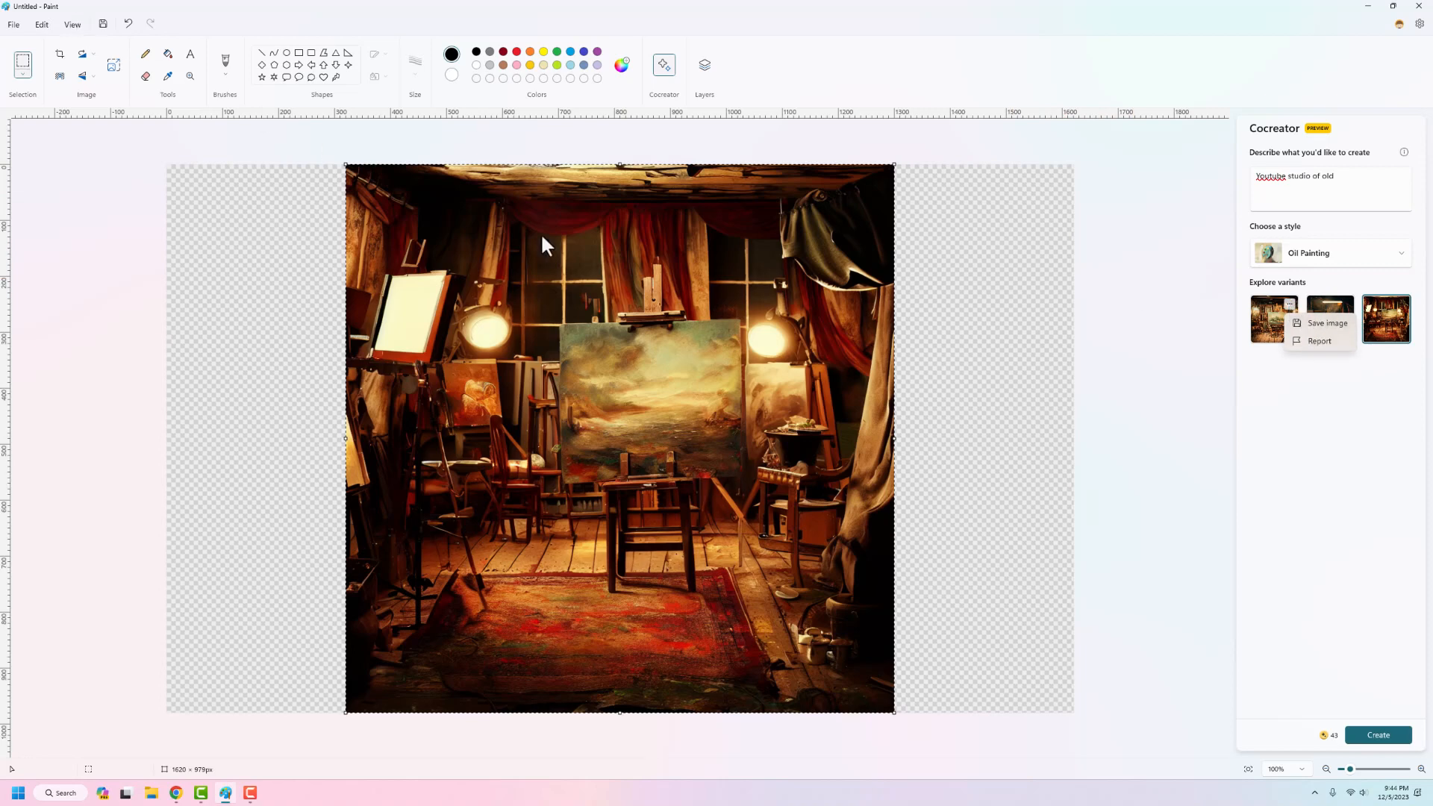
{"action": "left_click", "coordinate": [54, 217]}
{"action": "left_click", "coordinate": [14, 24]}
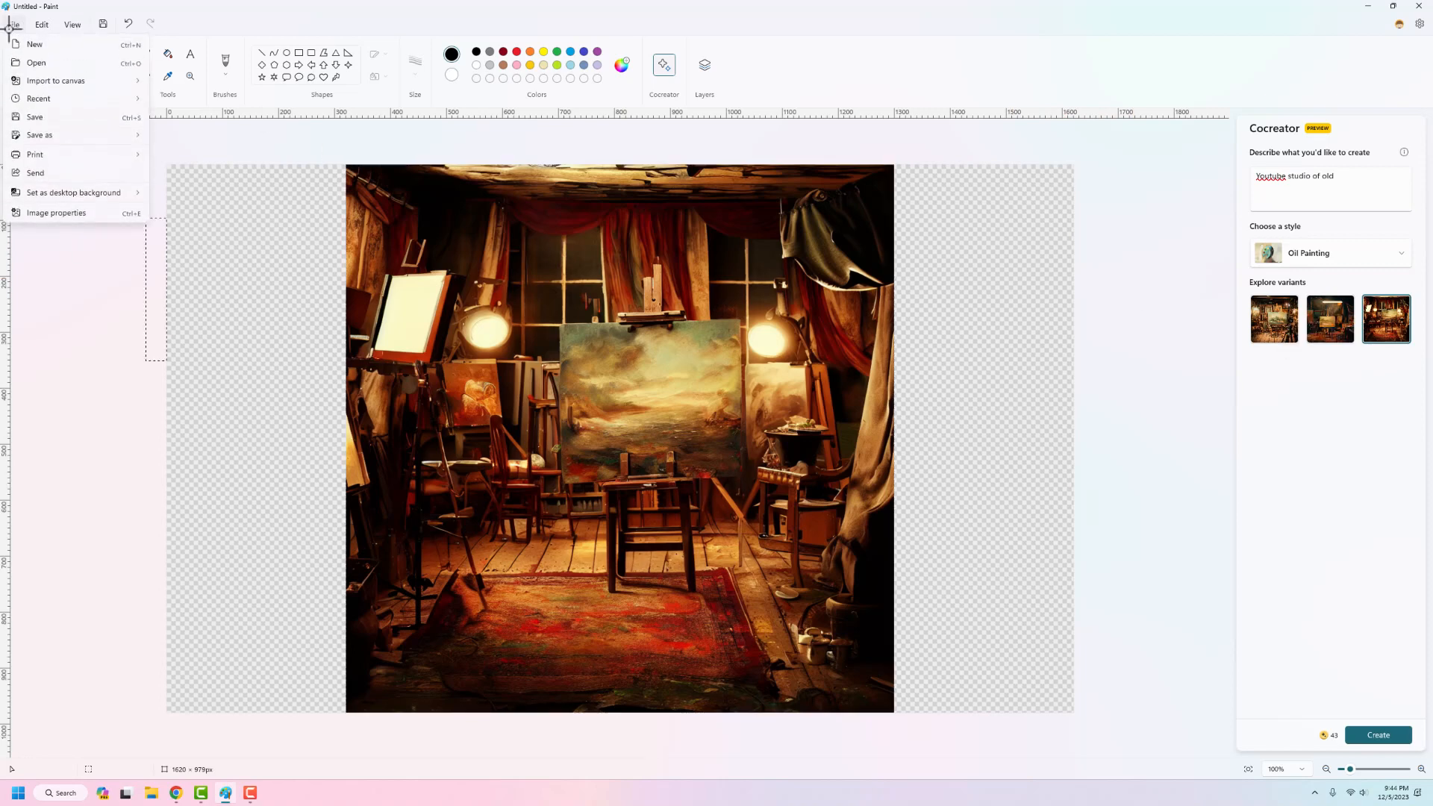
{"action": "left_click", "coordinate": [122, 371]}
Step: Replace the description with "3D printer creating living things" and generate new Oil Painting variants
{"action": "left_click_drag", "start_coordinate": [1338, 178], "coordinate": [1128, 170]}
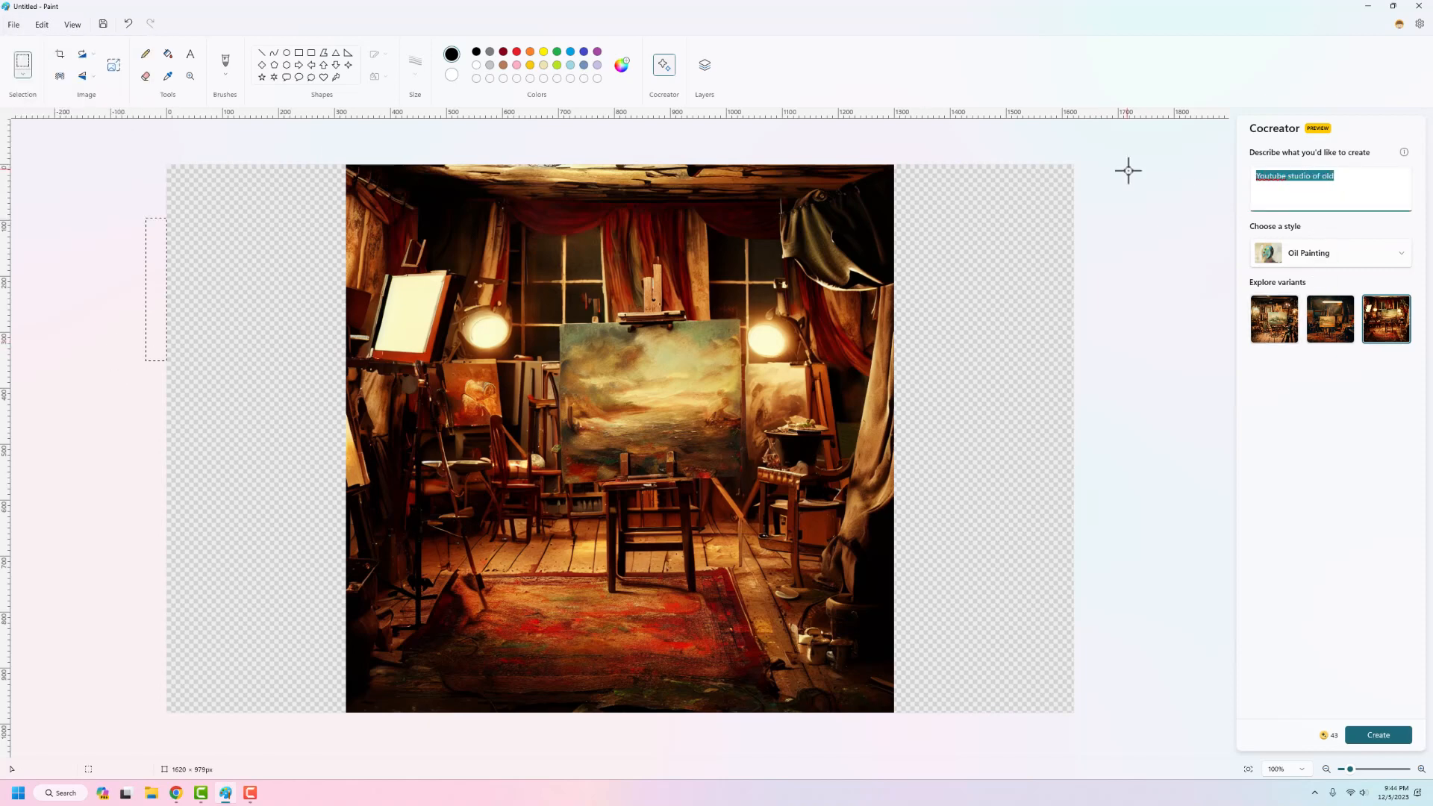
{"action": "type", "text": "3D printer creating living things"}
{"action": "left_click", "coordinate": [1372, 734]}
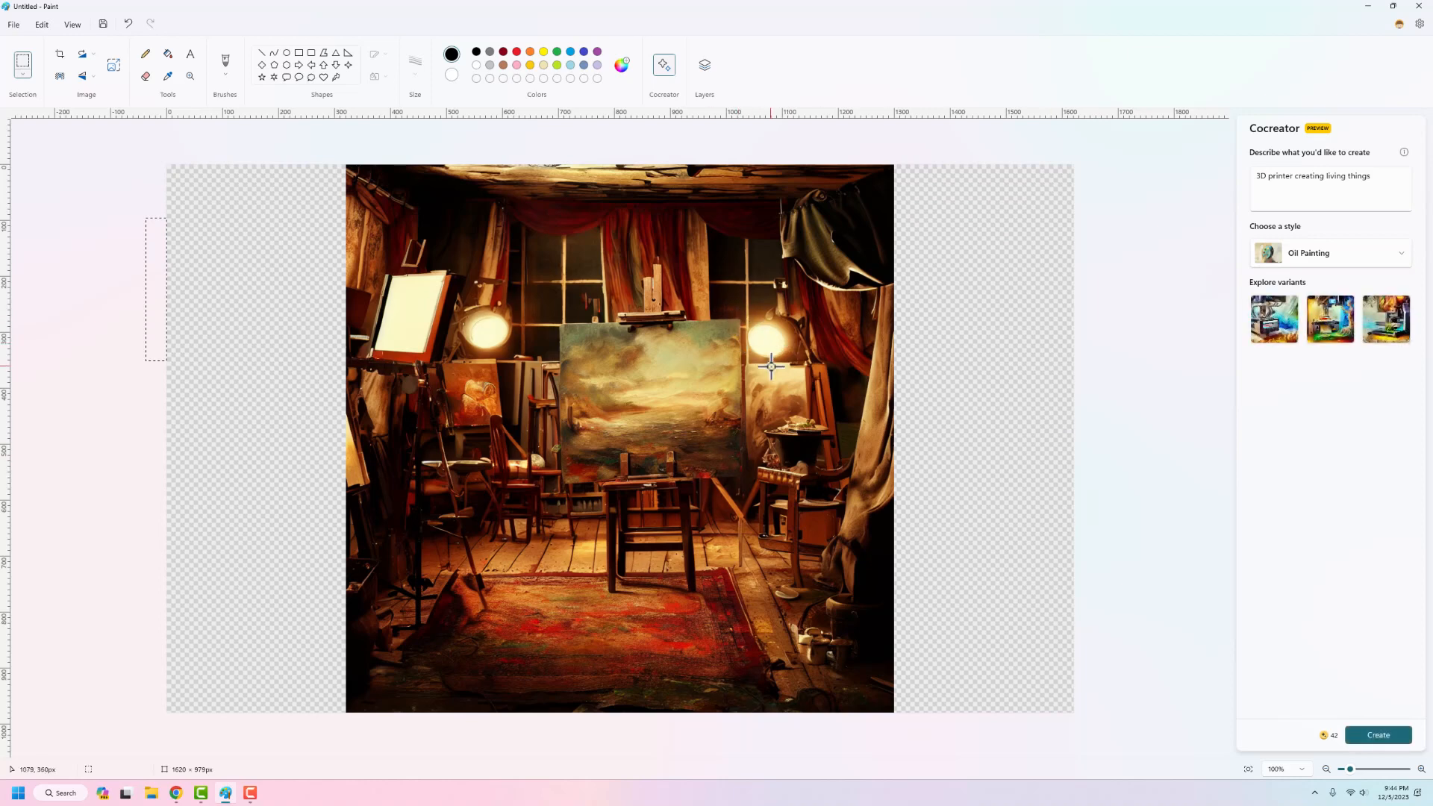
Step: Show the three oil-painted 3D printer variants on the canvas one after another, ending with the third
{"action": "left_click", "coordinate": [1274, 319]}
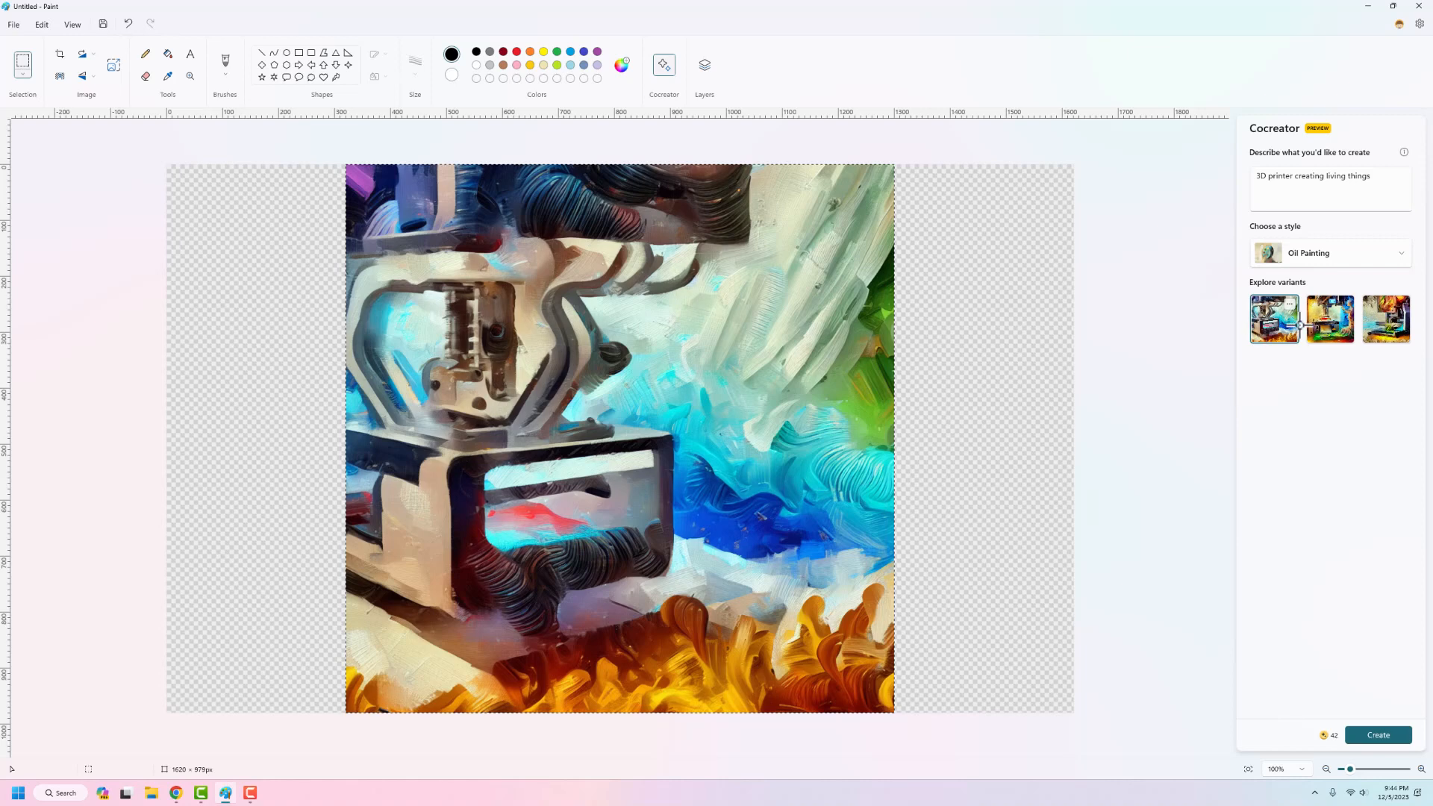
{"action": "left_click", "coordinate": [1330, 318]}
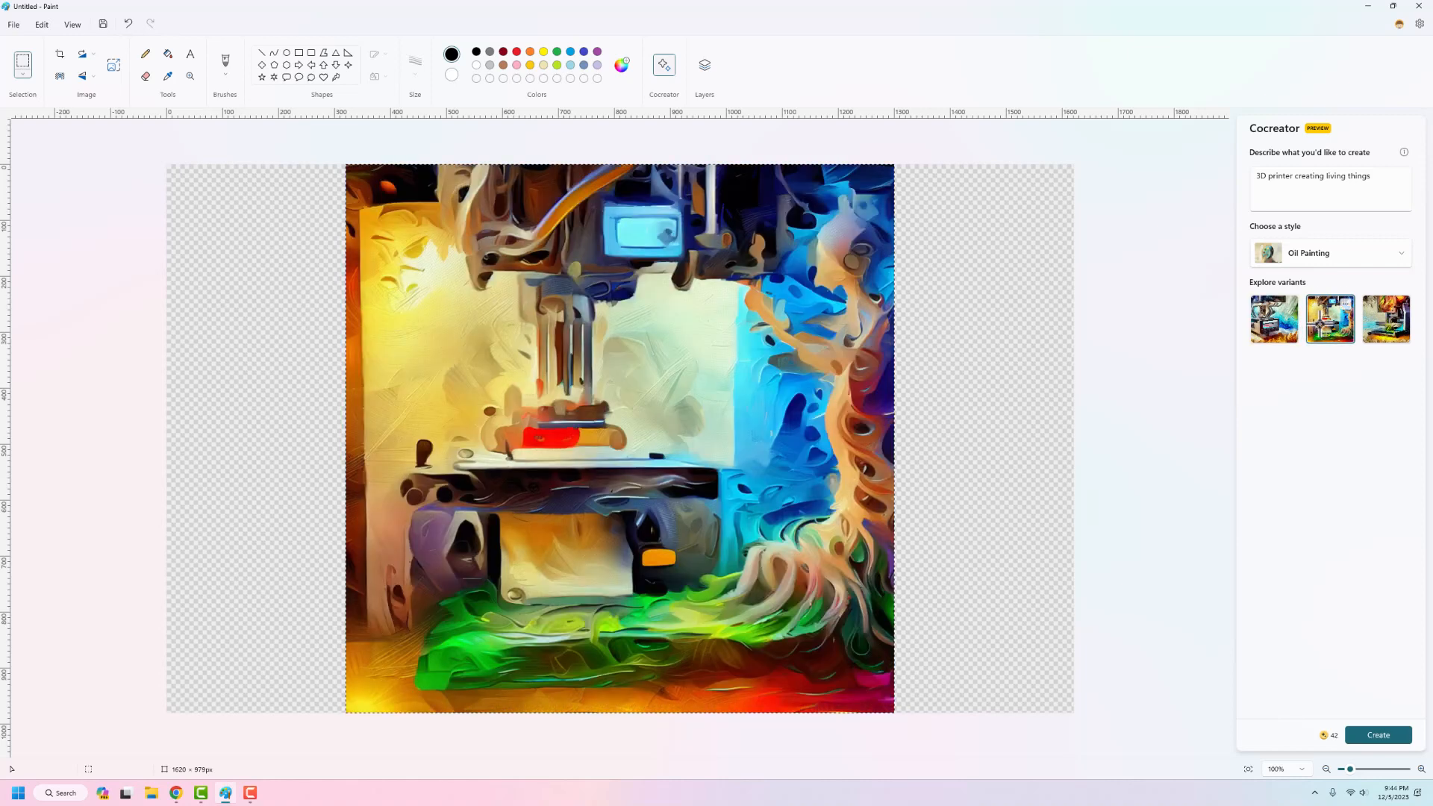
{"action": "left_click", "coordinate": [1386, 323]}
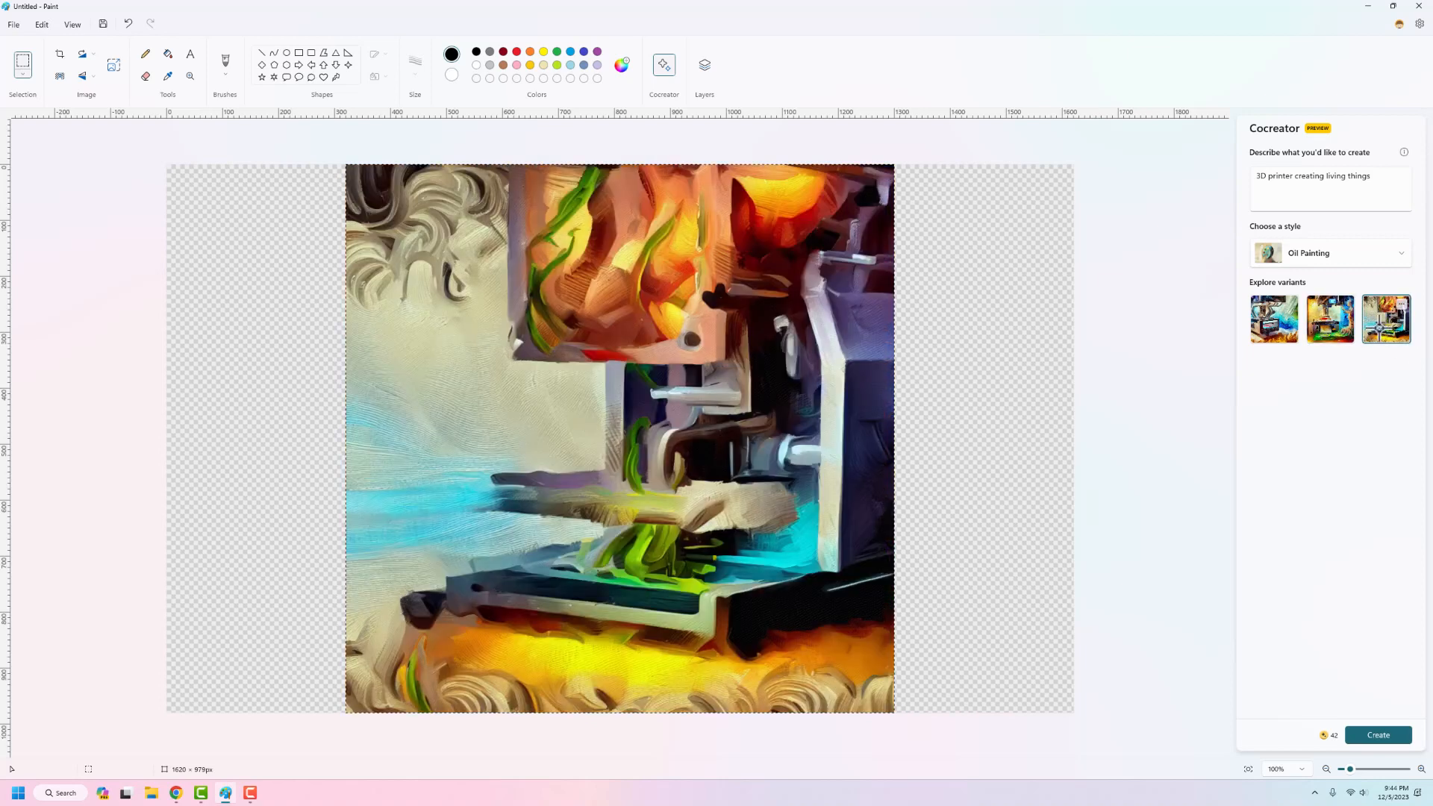
Step: Set the style to No Selection, change the description to "A 3d printer printing living things", and generate the images
{"action": "left_click", "coordinate": [1325, 252]}
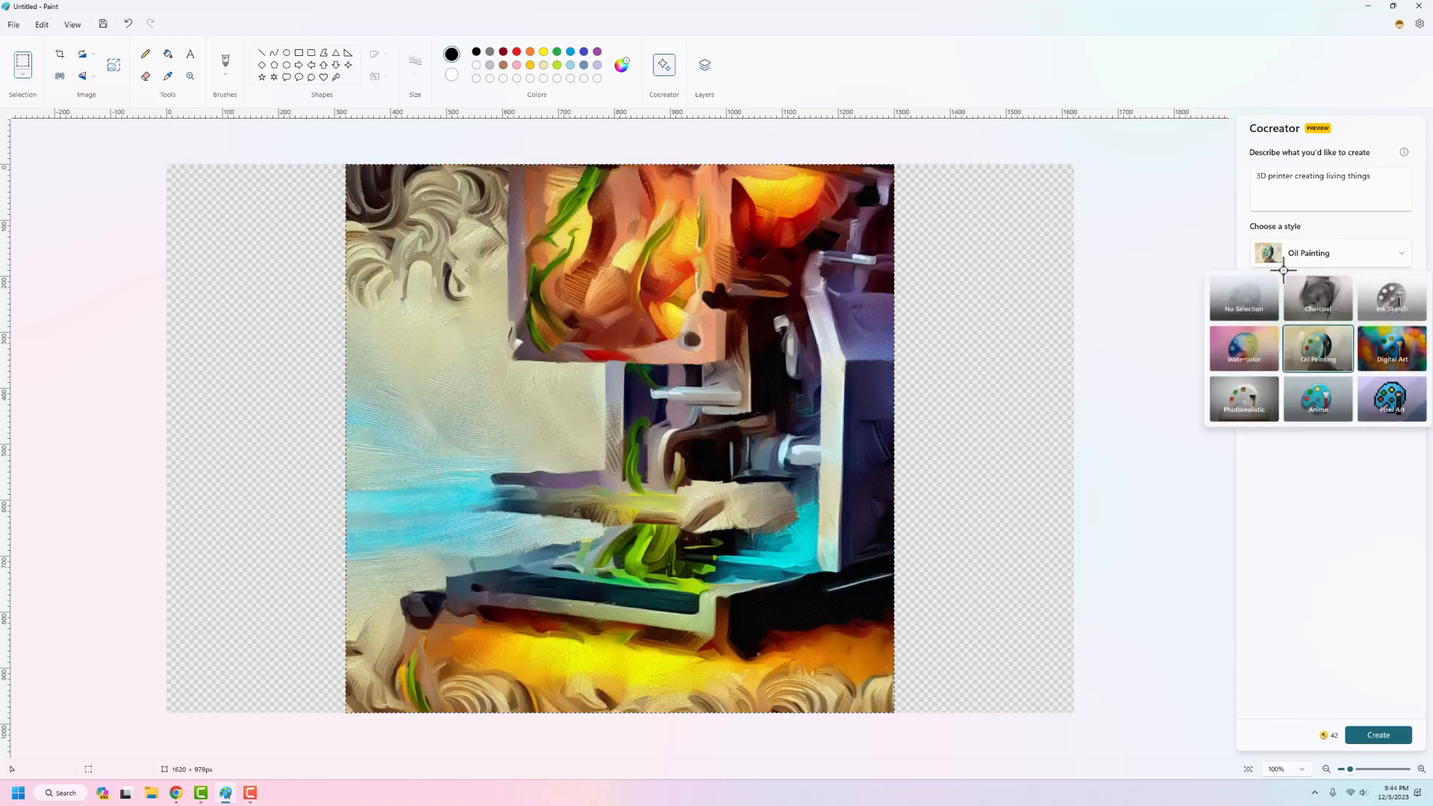
{"action": "left_click", "coordinate": [1240, 299]}
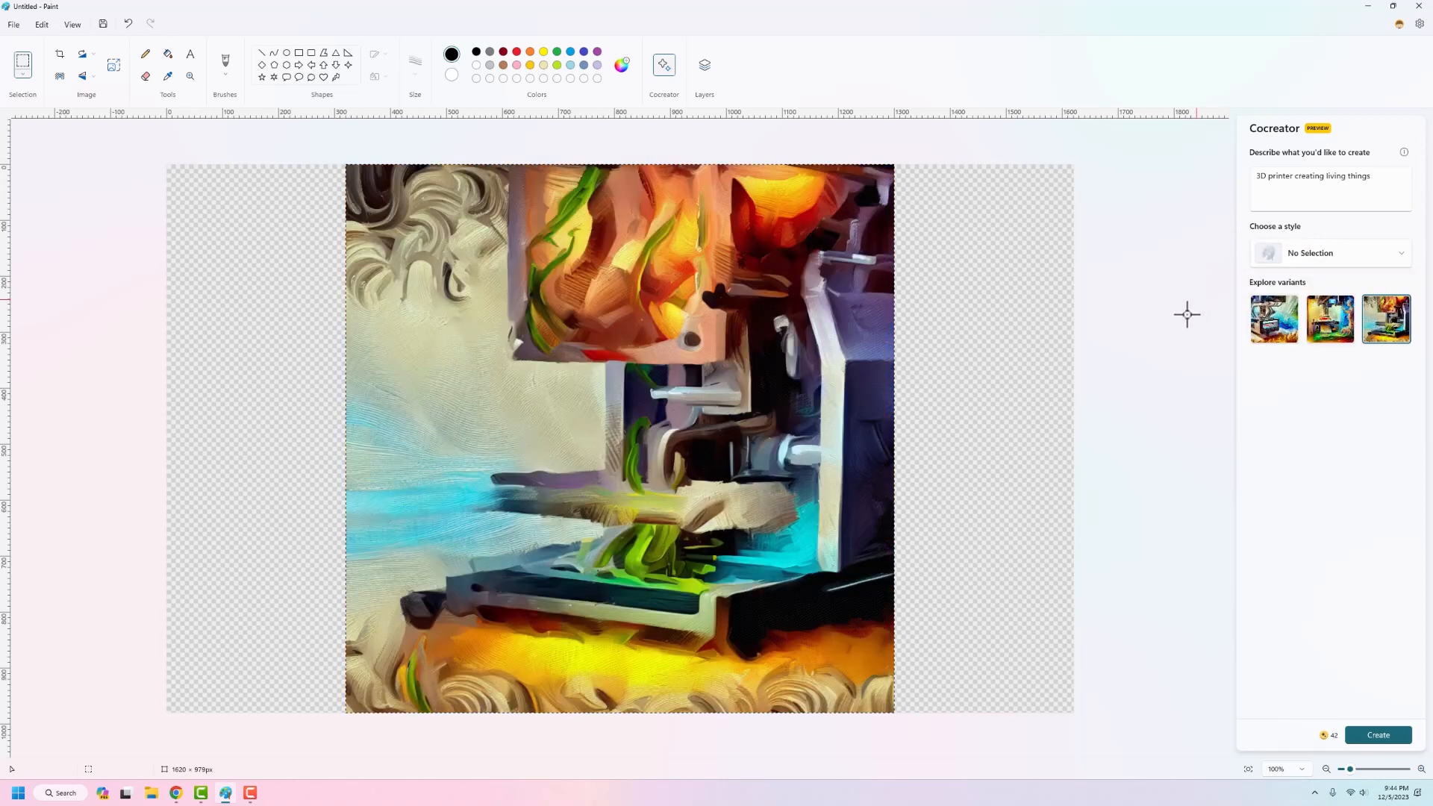
{"action": "left_click", "coordinate": [1309, 181]}
{"action": "double_click", "coordinate": [1309, 181]}
{"action": "left_click_drag", "start_coordinate": [1373, 179], "coordinate": [1134, 131]}
{"action": "type", "text": "A 3d"}
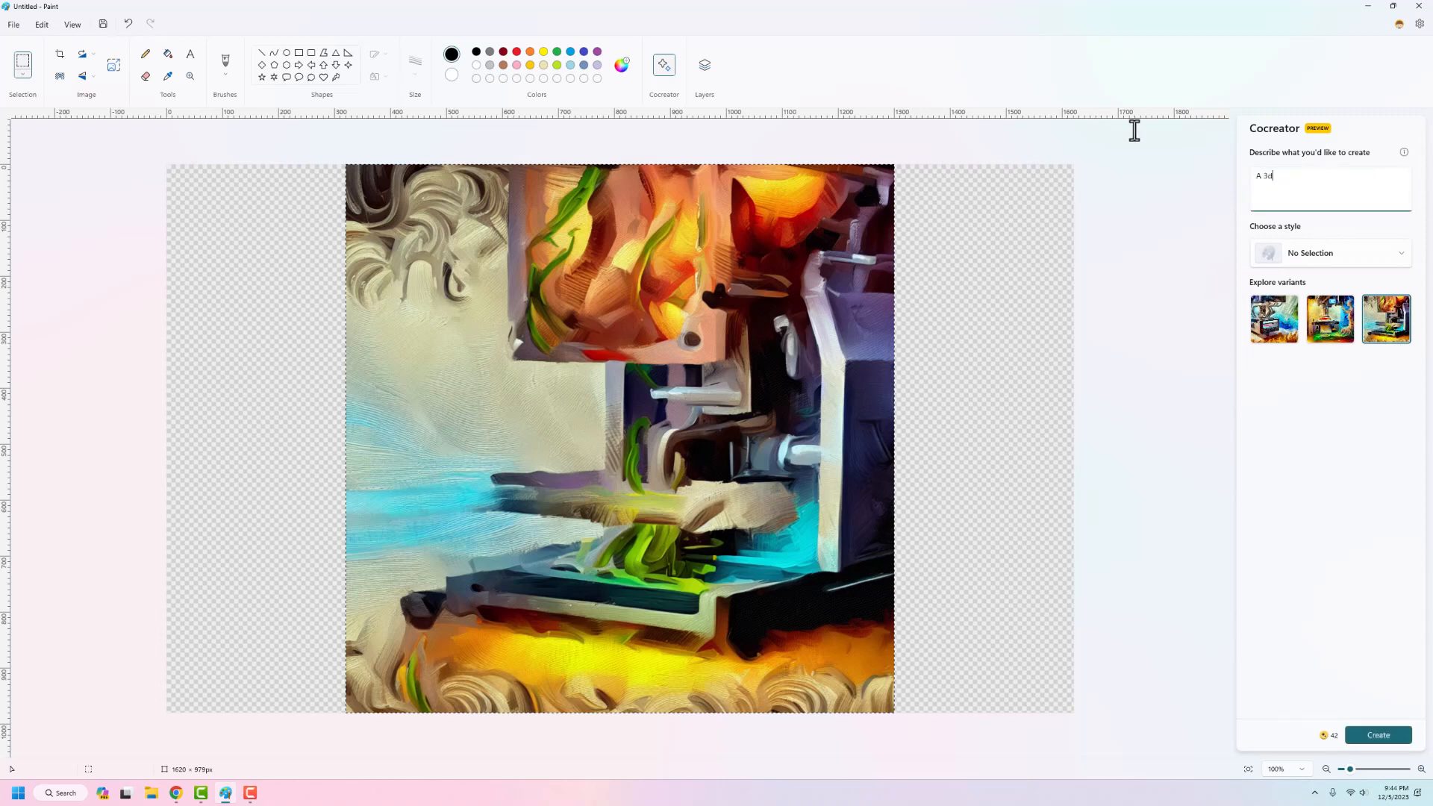
{"action": "type", "text": " printer printing living things"}
{"action": "left_click", "coordinate": [1379, 735]}
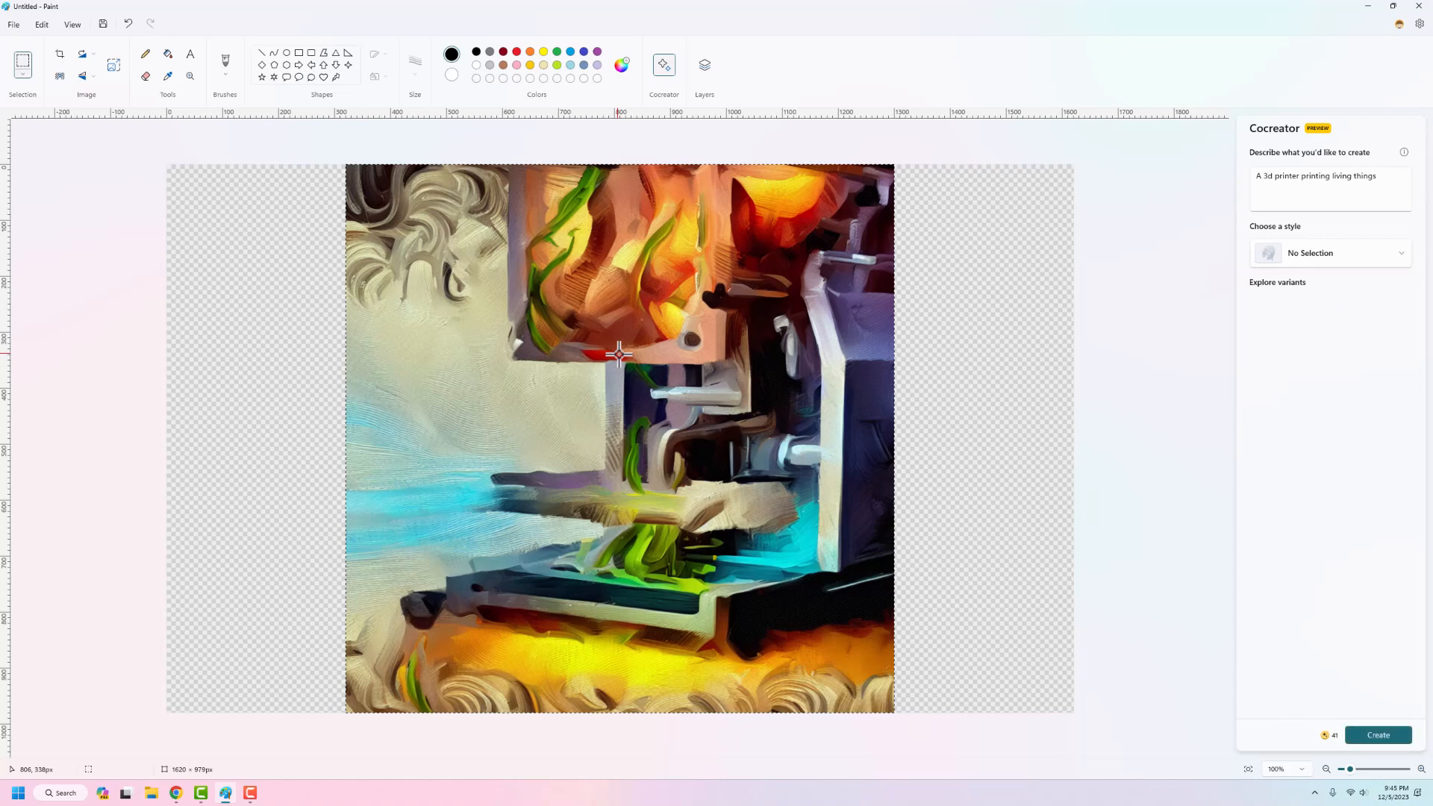
Step: Show each of the three unstyled 3D printer variants on the canvas, ending with the third
{"action": "left_click", "coordinate": [1270, 335]}
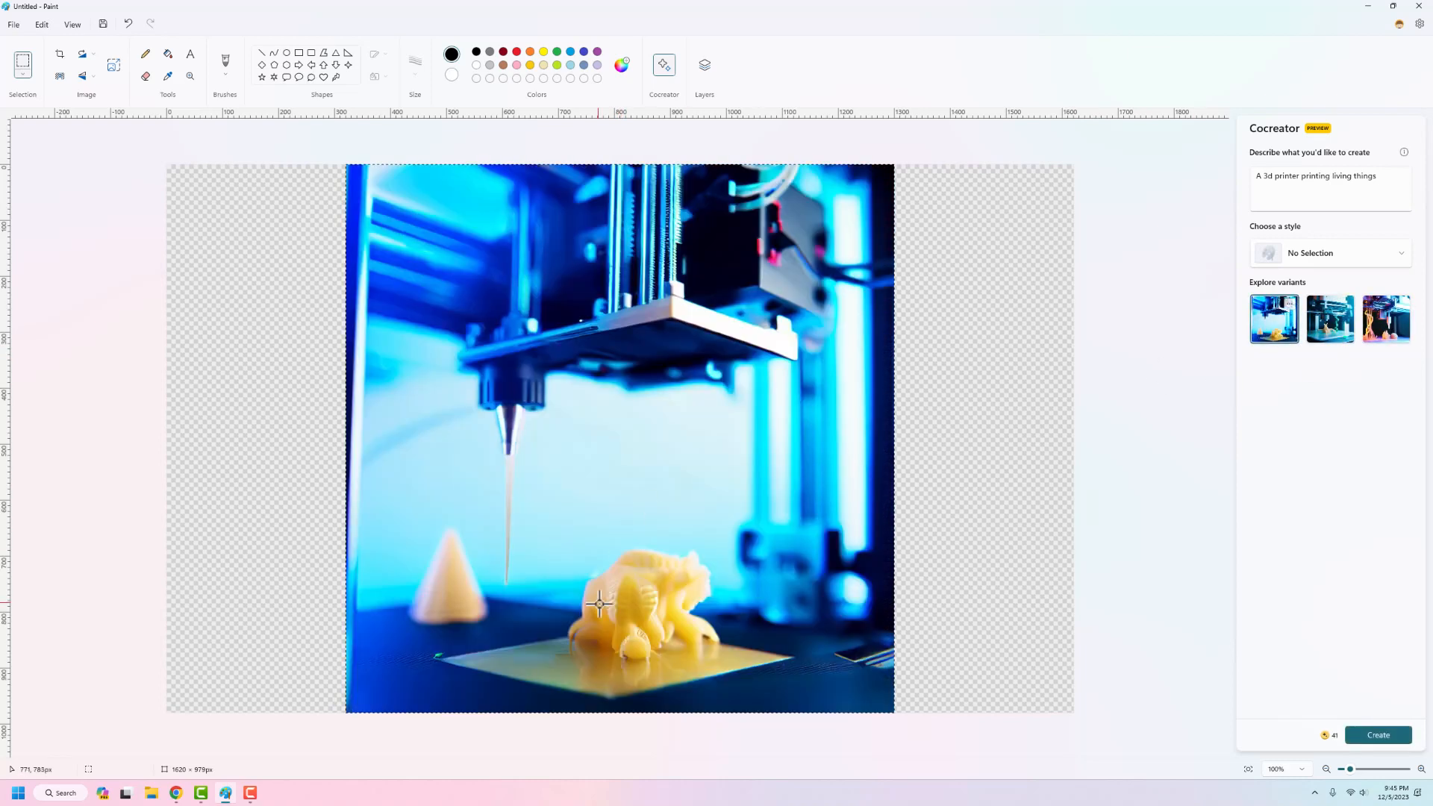
{"action": "left_click", "coordinate": [1334, 326]}
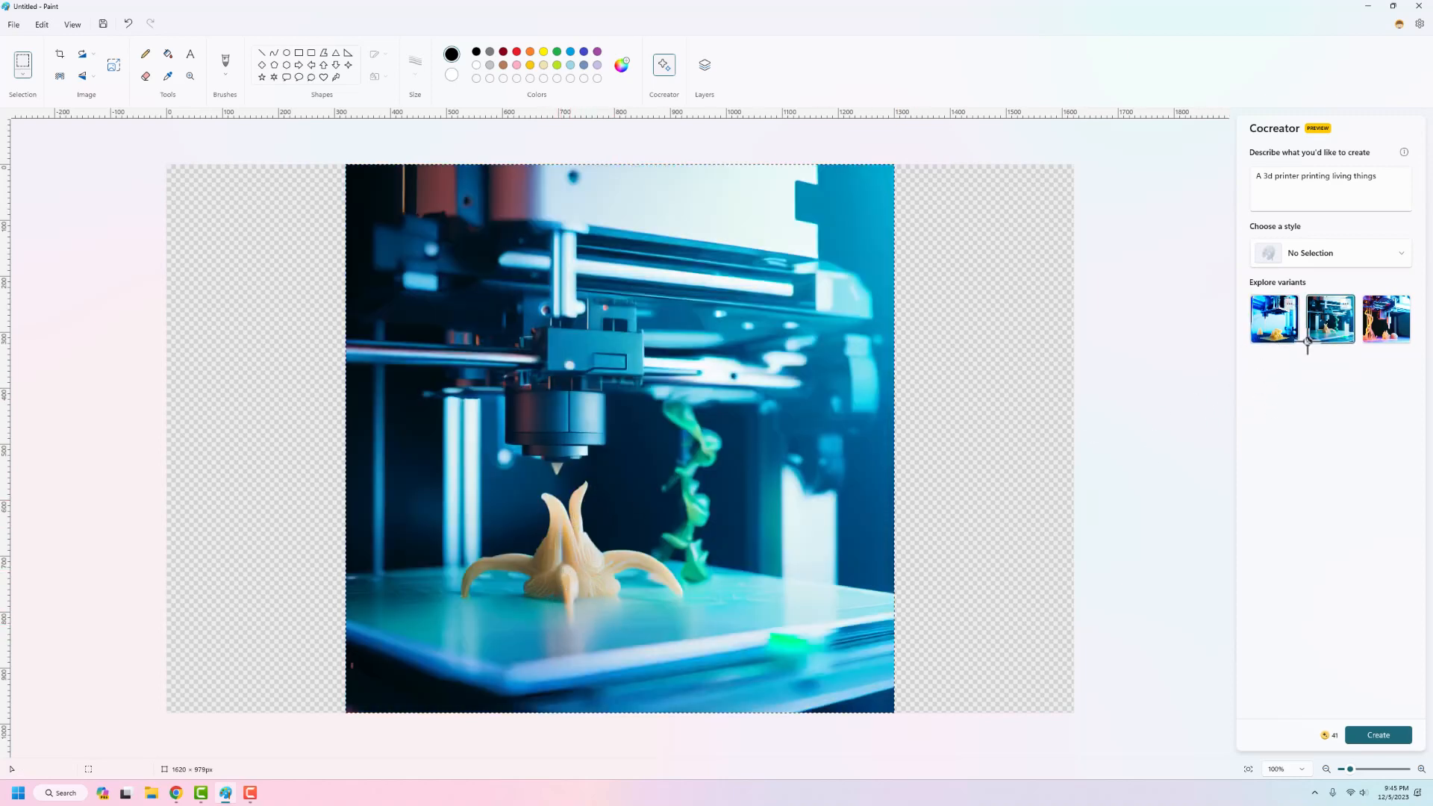
{"action": "left_click", "coordinate": [1393, 321]}
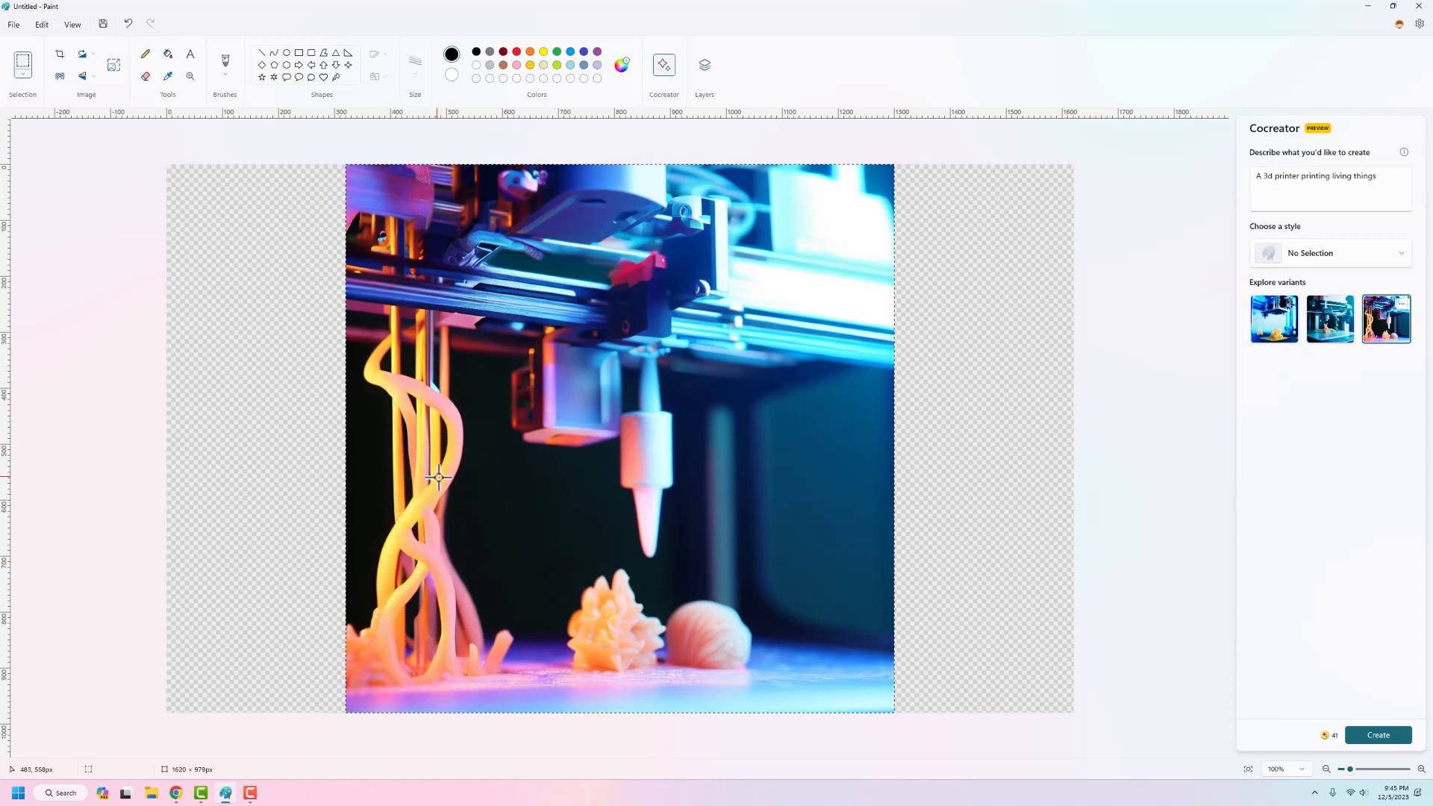
Step: Replace the description with "A teacher's youtube channel thumbnail for a video about paint" and generate the images
{"action": "left_click", "coordinate": [1383, 188]}
{"action": "key", "text": "ctrl+a"}
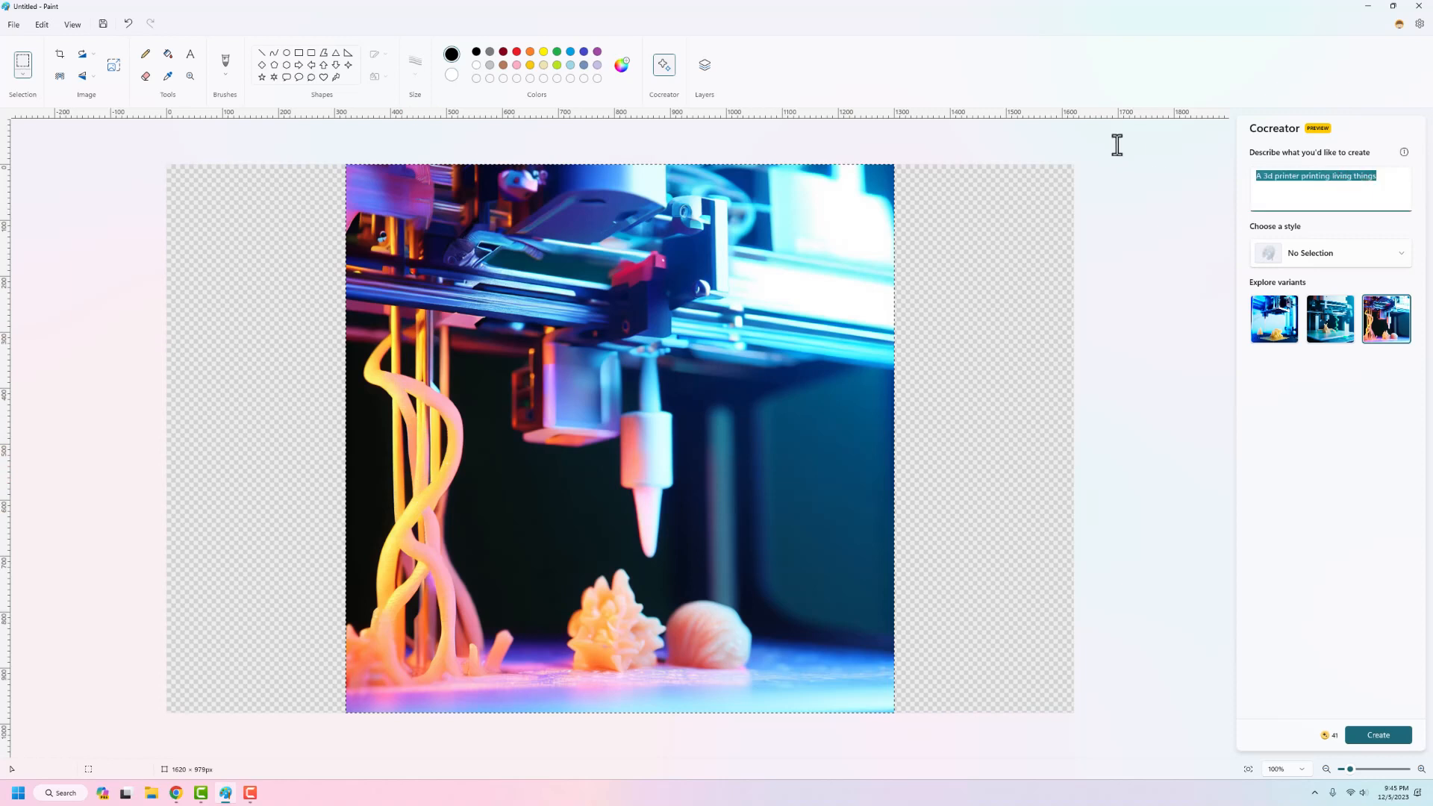
{"action": "type", "text": "A teacher's youtube channel thumbnail for a video about paint"}
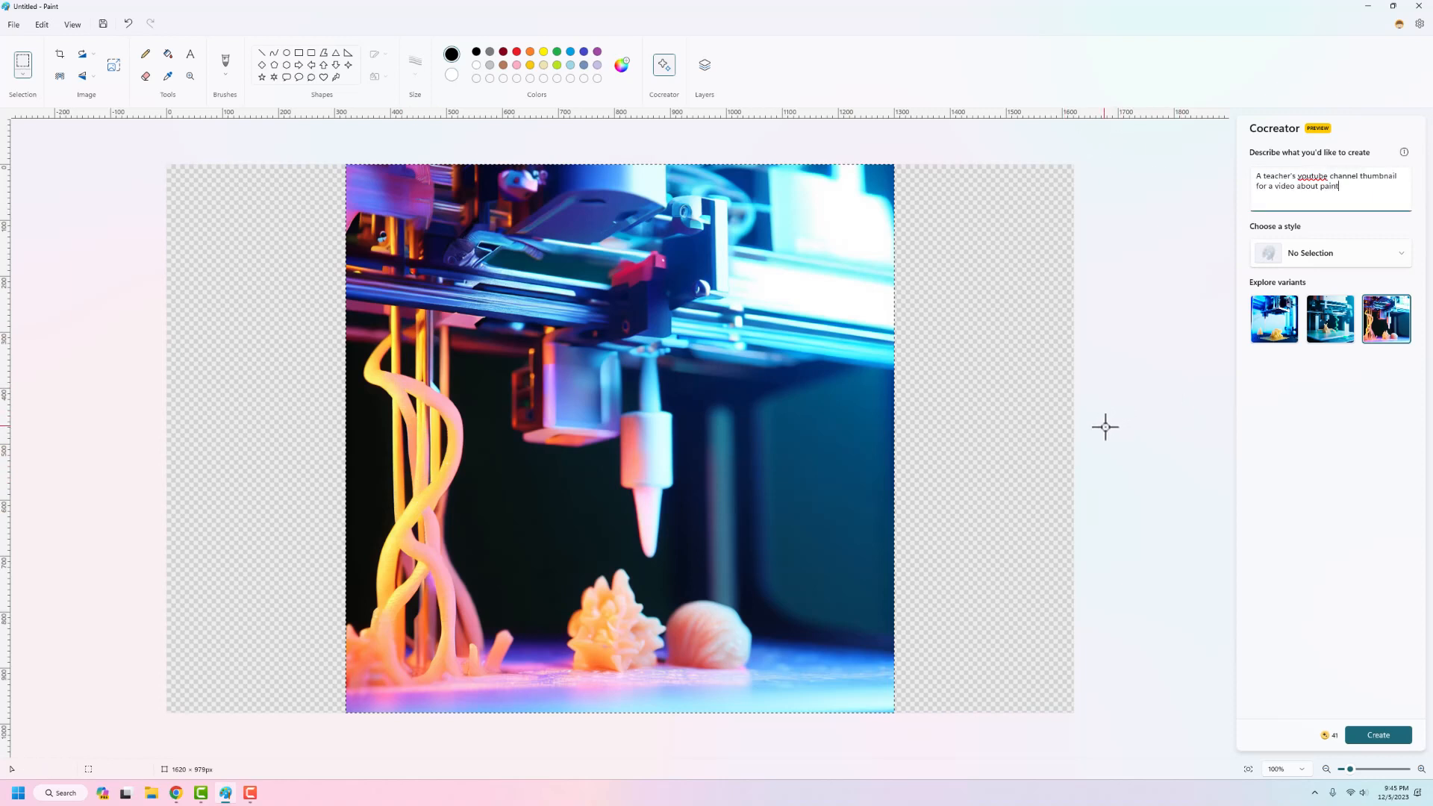
{"action": "left_click", "coordinate": [1392, 734]}
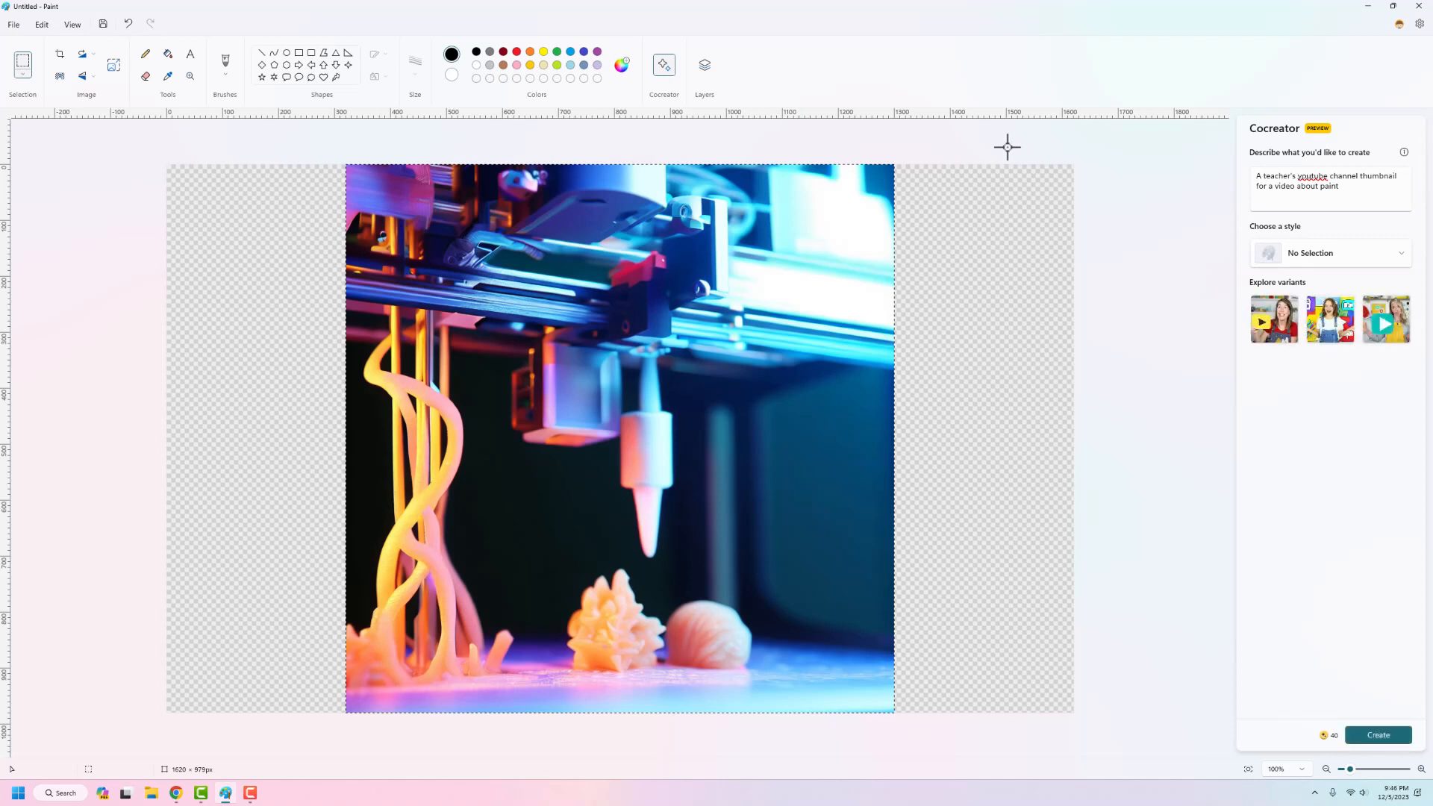
Step: Show the three teacher thumbnail variants on the canvas in order, from first to third
{"action": "left_click", "coordinate": [1273, 320]}
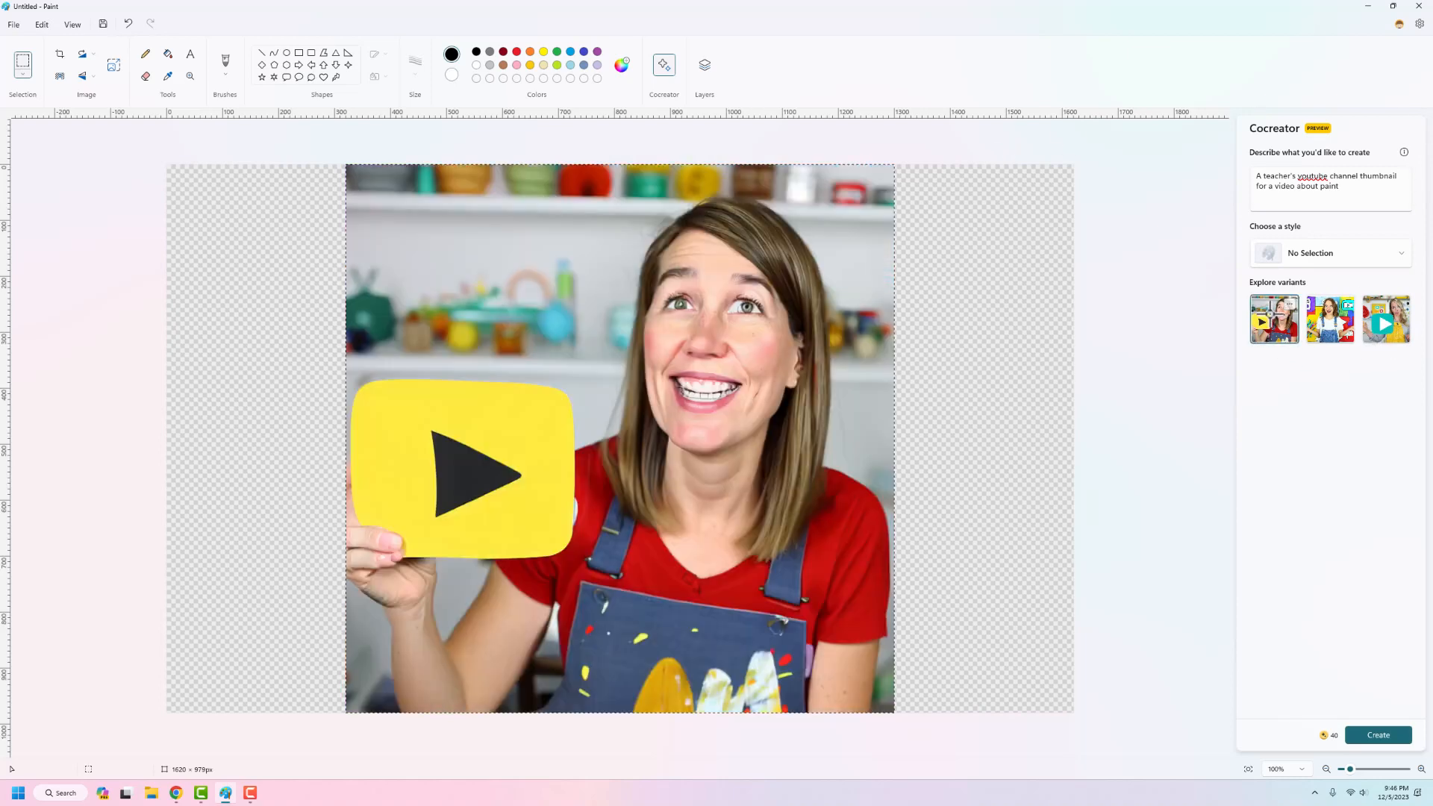
{"action": "left_click", "coordinate": [1335, 335]}
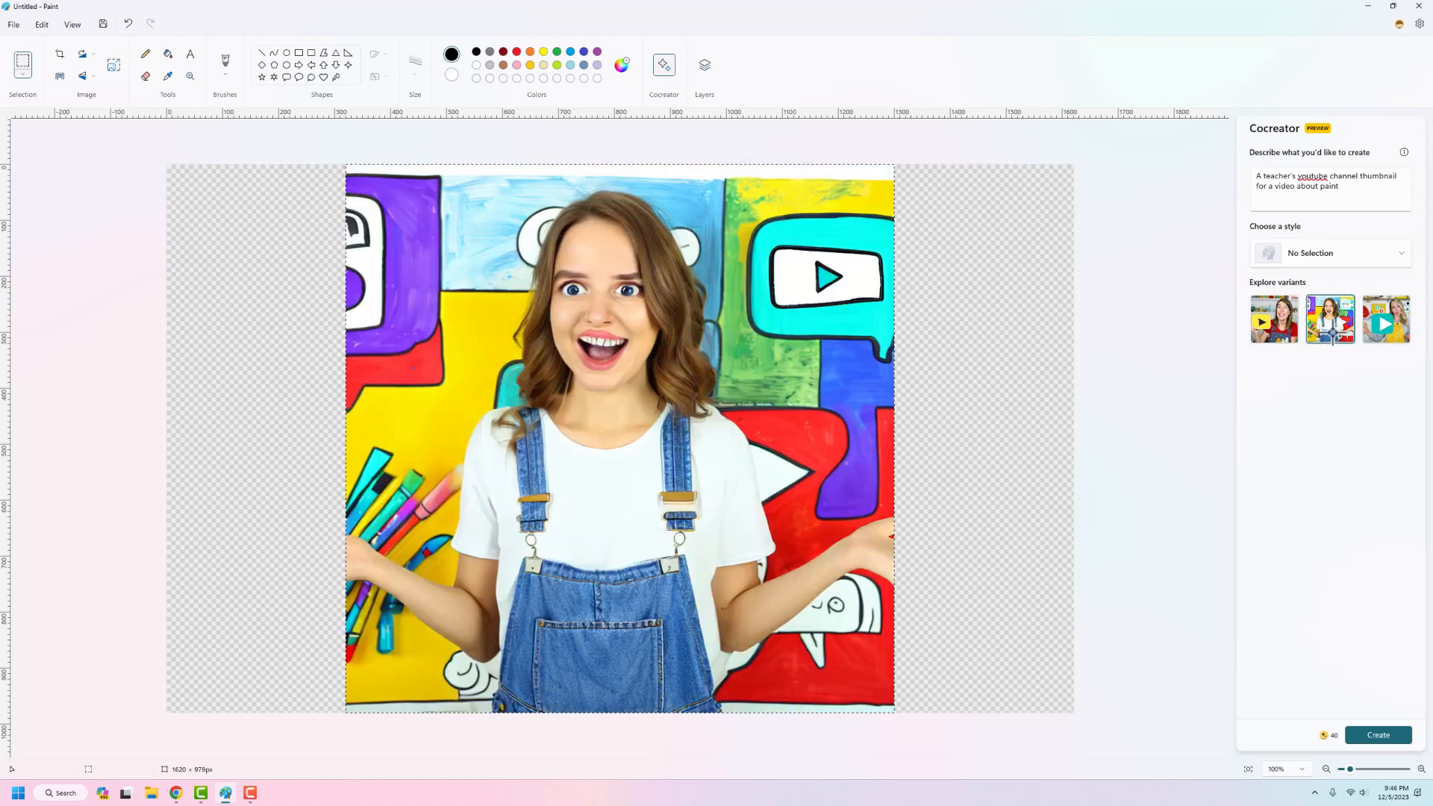
{"action": "left_click", "coordinate": [1394, 330]}
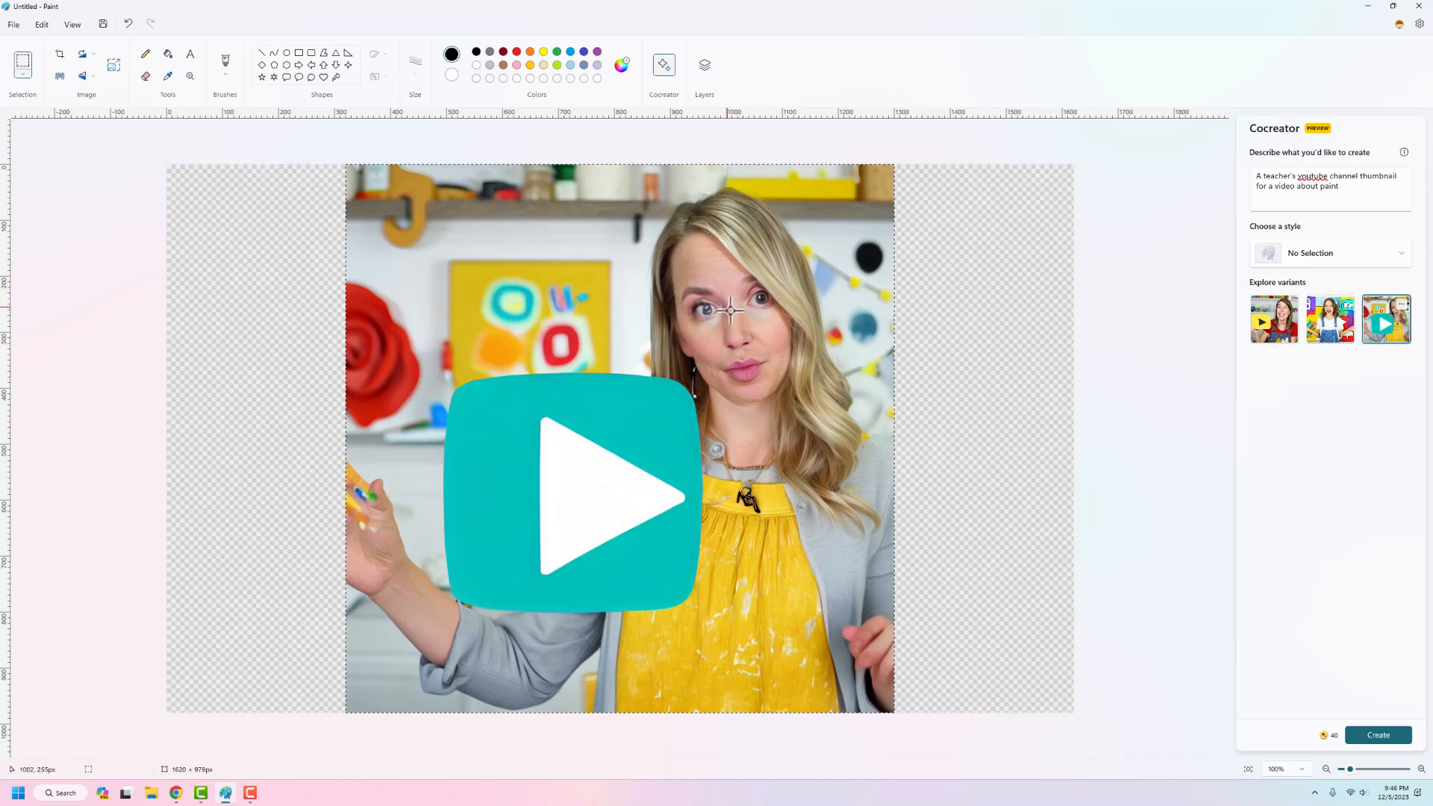
Step: Compare the teacher thumbnail variants at 120% zoom, leaving the first one with the yellow play sign on the canvas
{"action": "left_click", "coordinate": [1421, 769]}
{"action": "left_click", "coordinate": [1421, 769]}
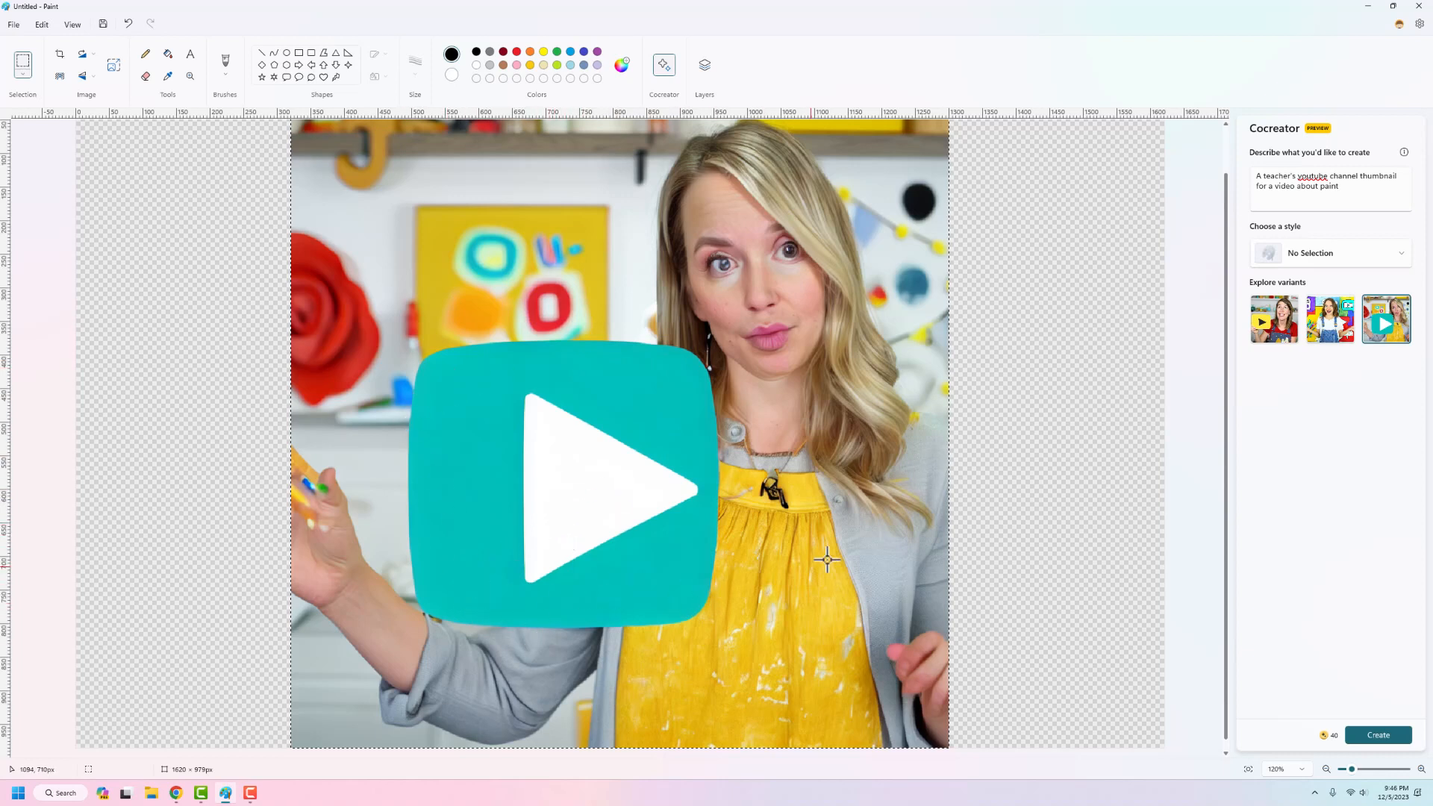
{"action": "left_click", "coordinate": [1328, 303]}
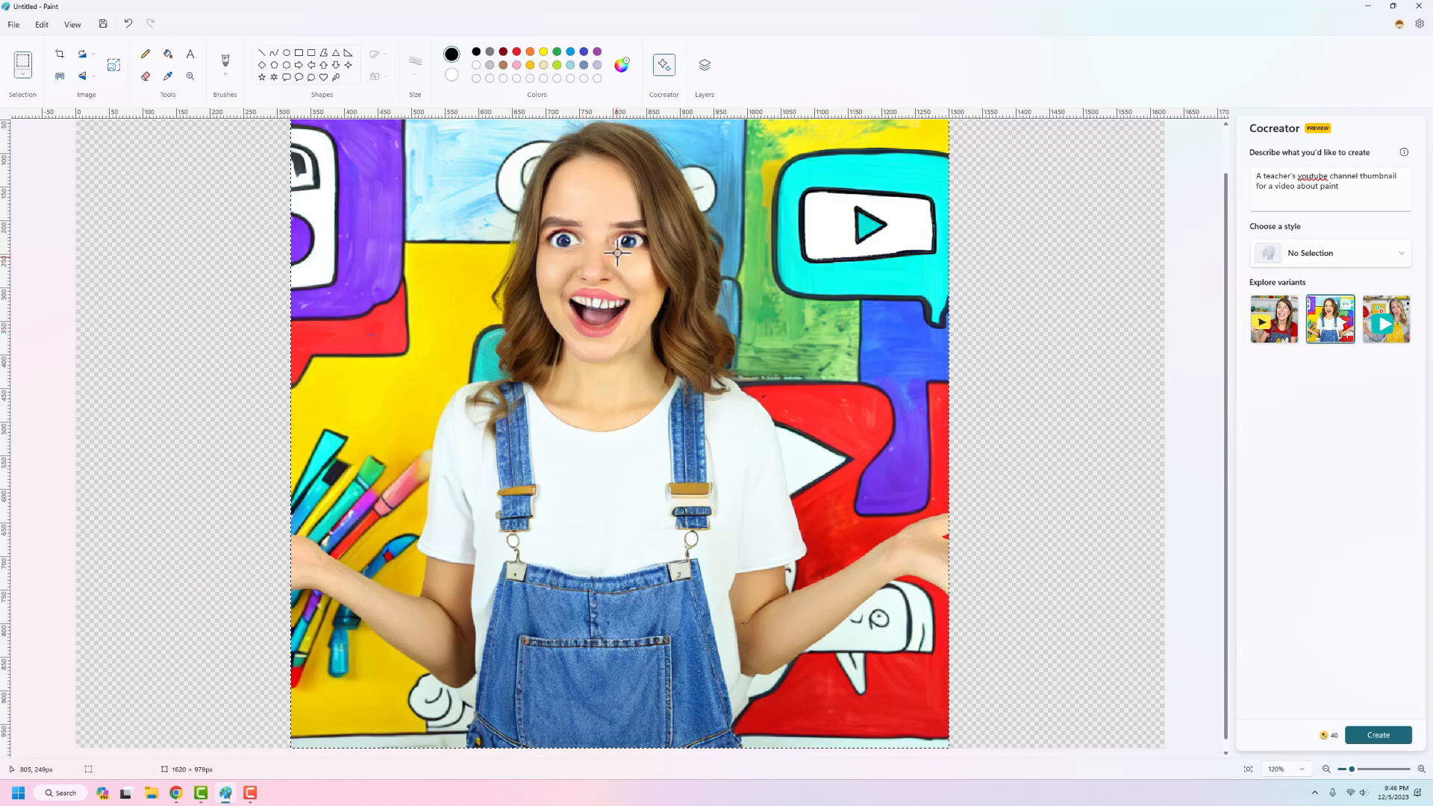
{"action": "left_click", "coordinate": [1273, 319]}
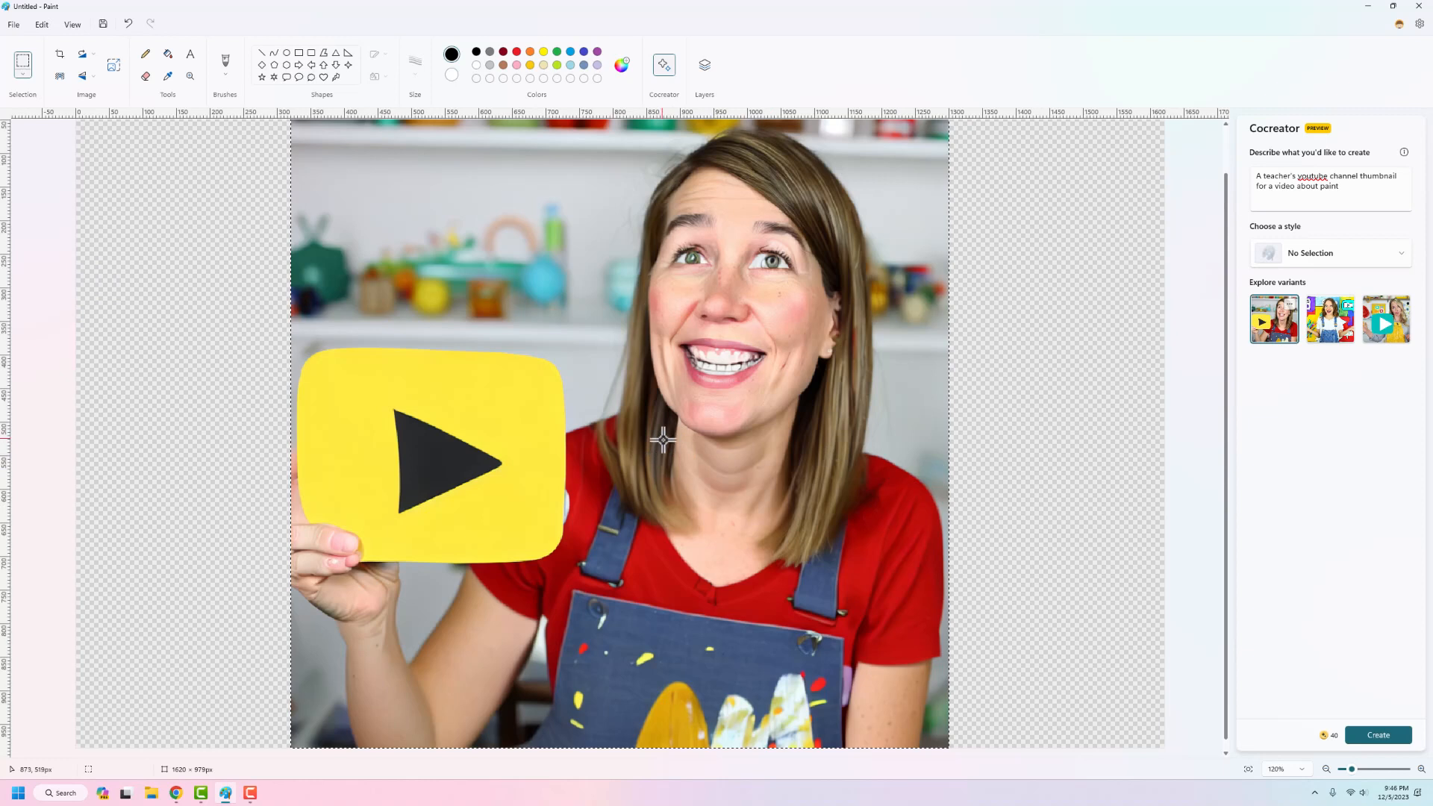
{"action": "left_click", "coordinate": [1341, 339]}
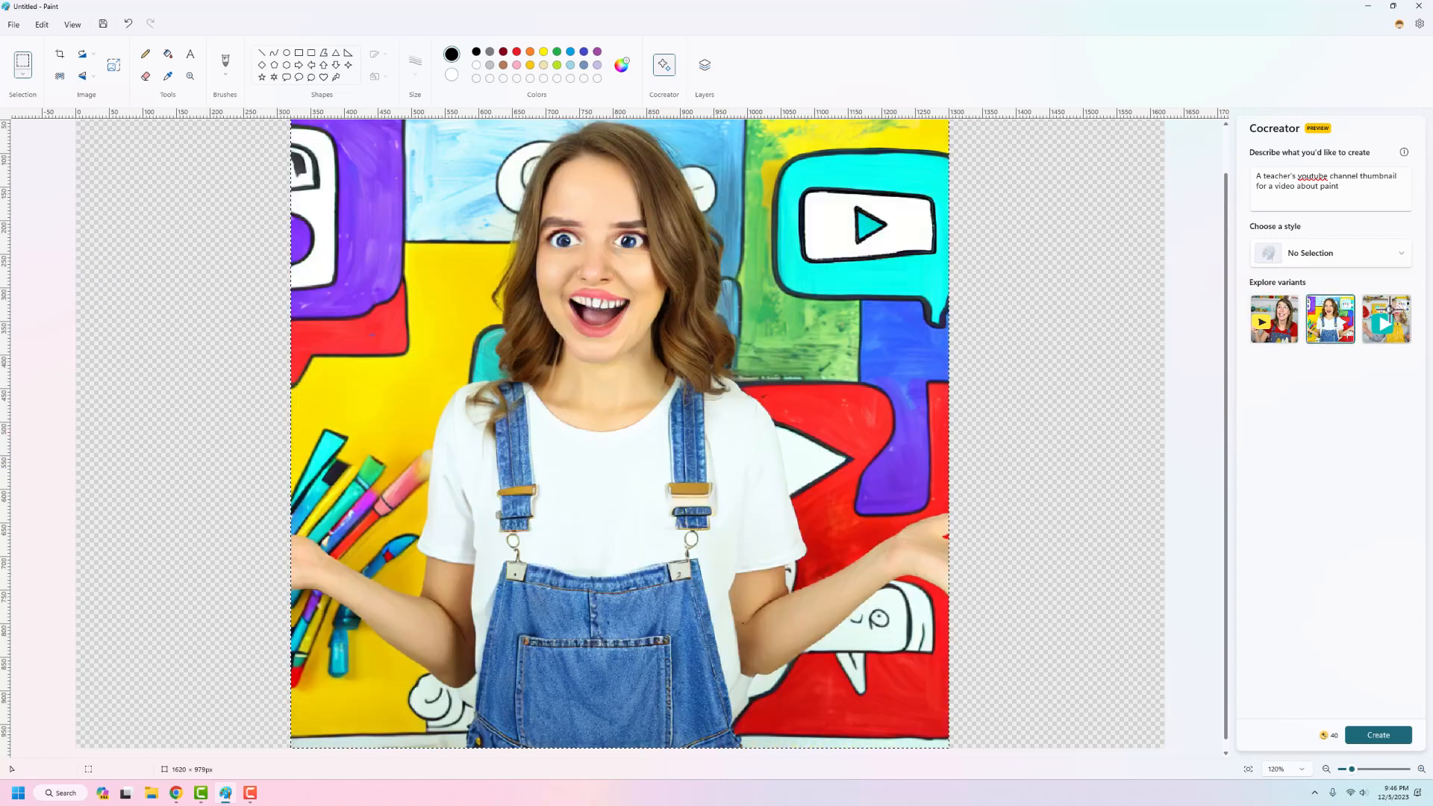
{"action": "left_click", "coordinate": [1269, 340]}
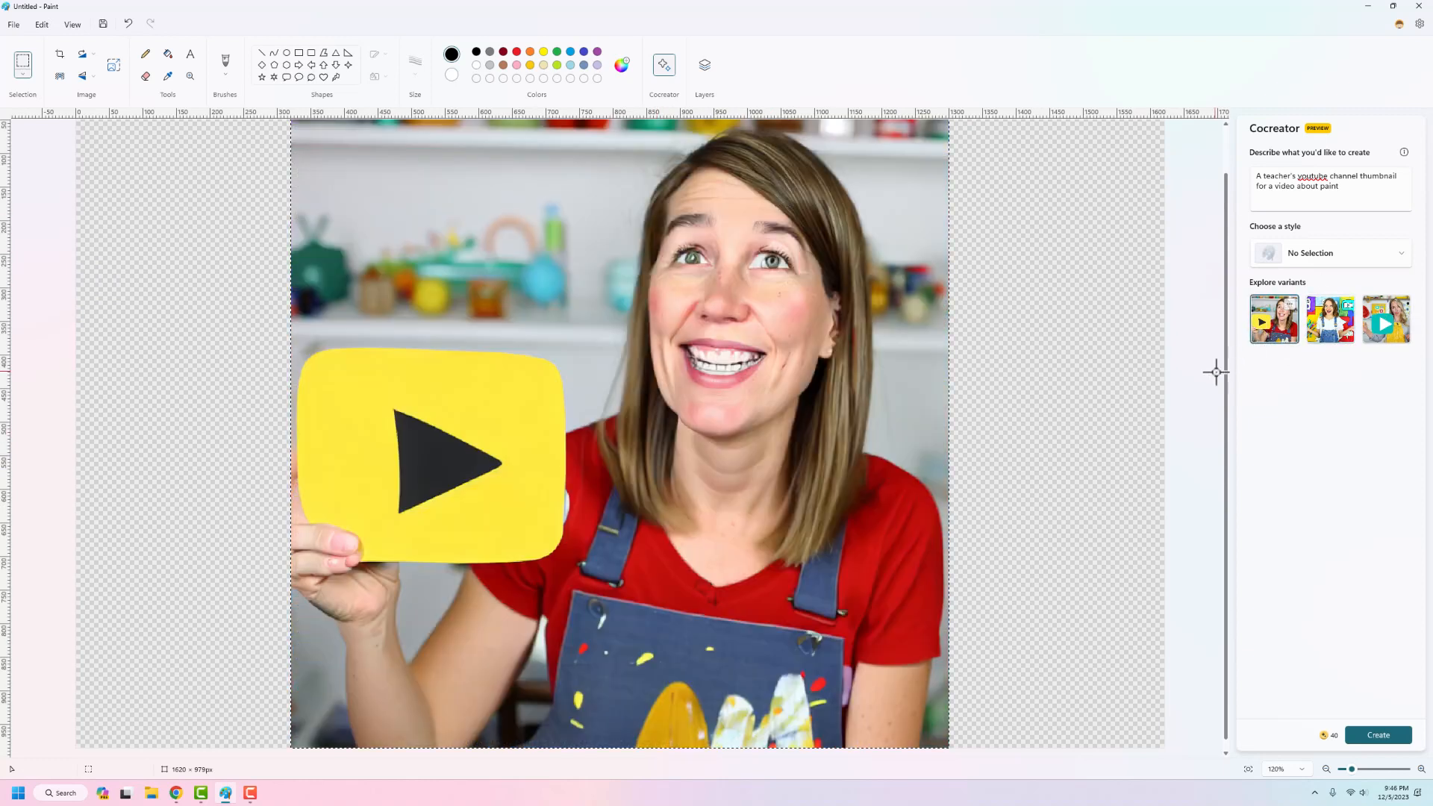